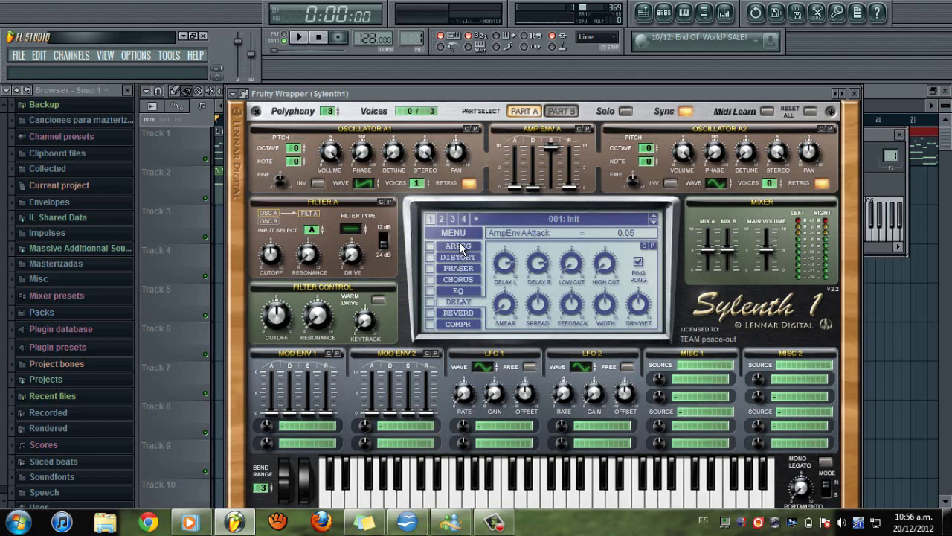
pyautogui.click(461, 248)
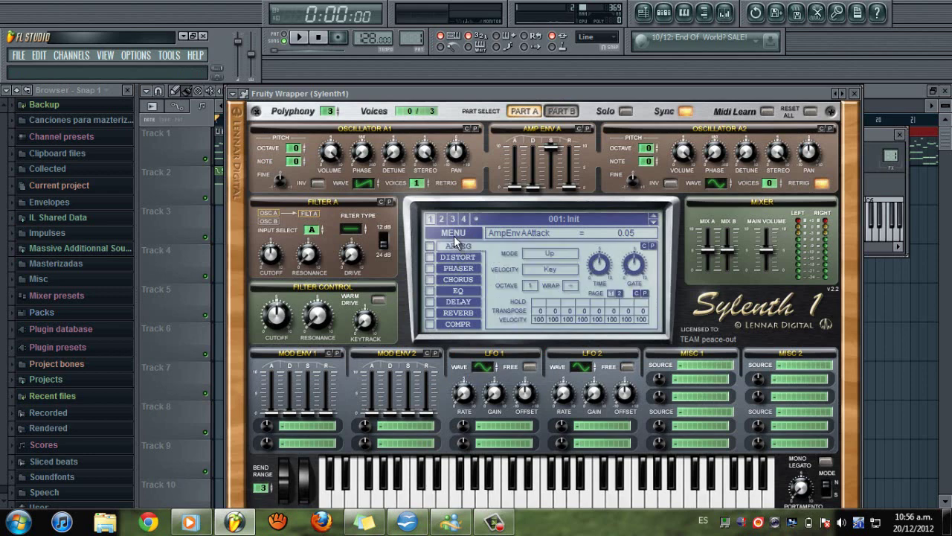
pyautogui.click(454, 232)
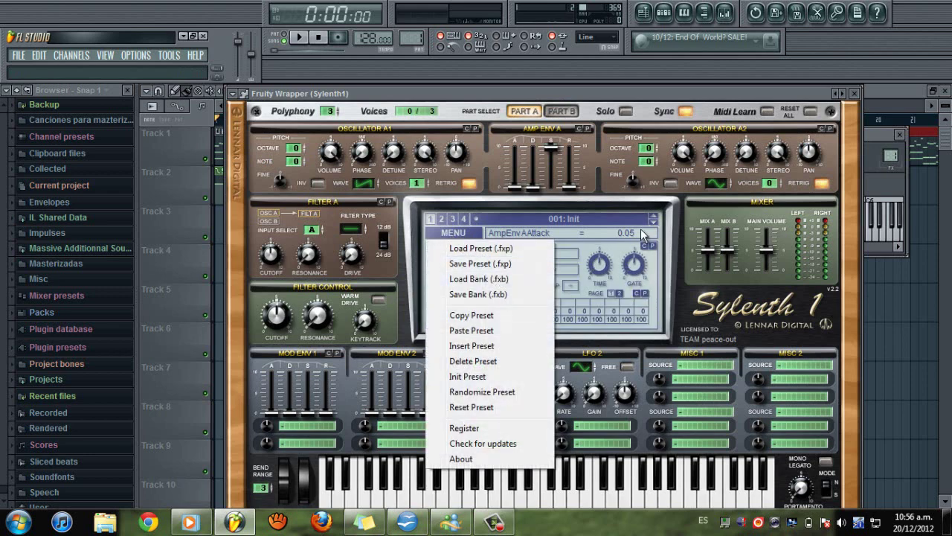
pyautogui.click(617, 204)
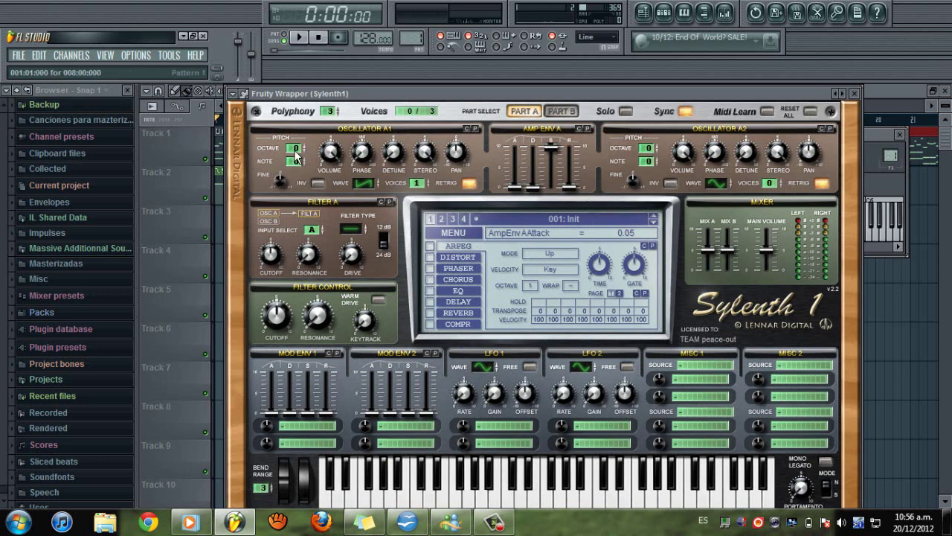
# Step: Set oscillator A1 to octave -1 with 8 voices and retrigger off, and set amp envelope A's release to 3.55
pyautogui.moveTo(295, 151); pyautogui.dragTo(295, 160)
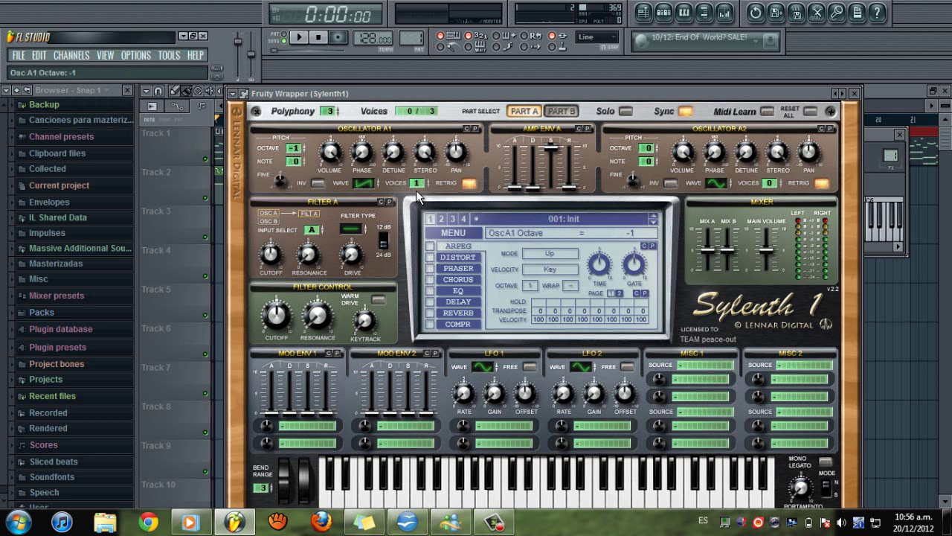
pyautogui.moveTo(416, 185); pyautogui.dragTo(422, 126)
pyautogui.click(468, 184)
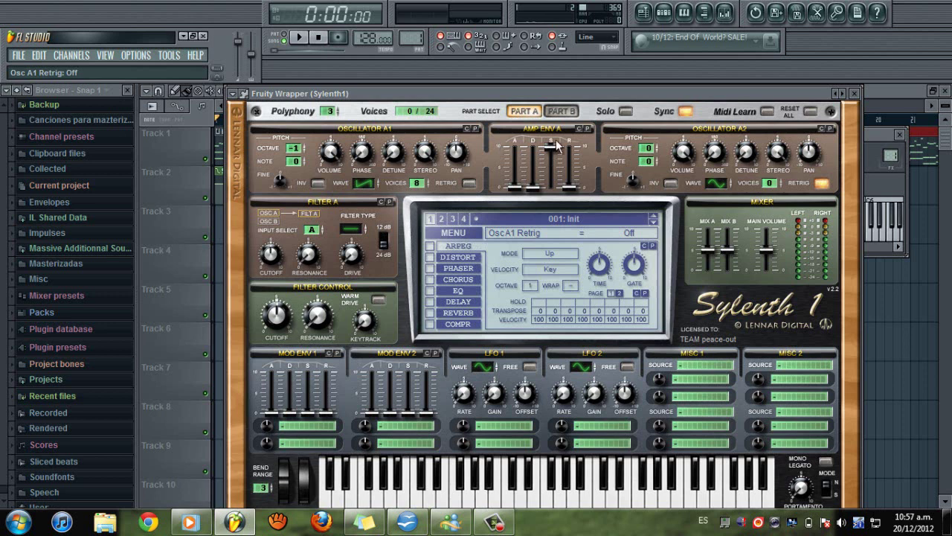
pyautogui.moveTo(568, 189); pyautogui.dragTo(571, 151)
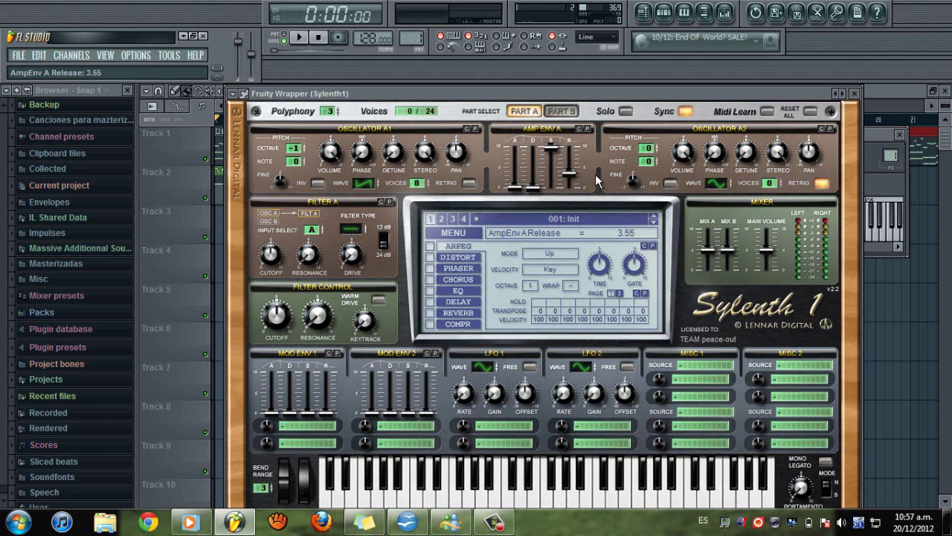
# Step: Set oscillator A2 to octave -1 with a saw wave and turn its retrigger off
pyautogui.moveTo(645, 151); pyautogui.dragTo(645, 158)
pyautogui.click(717, 183)
pyautogui.click(717, 184)
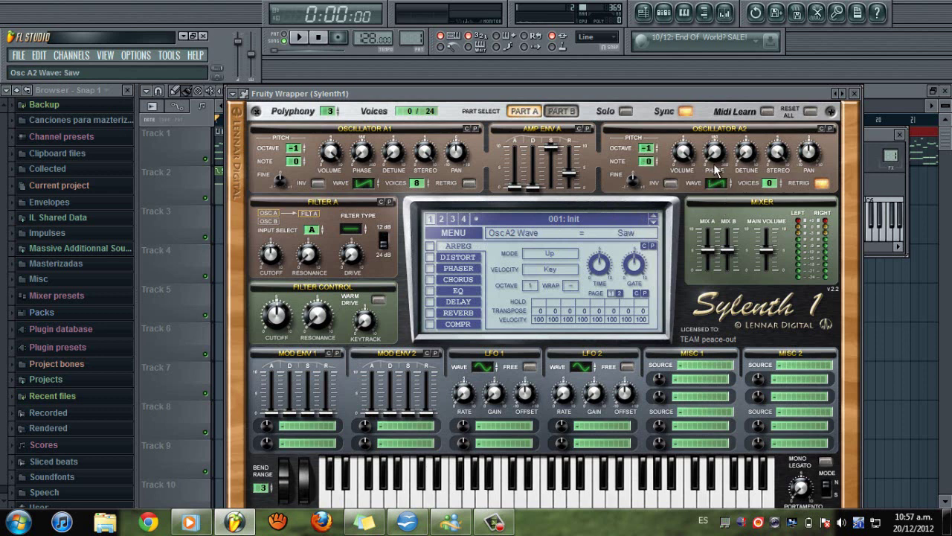
pyautogui.click(821, 183)
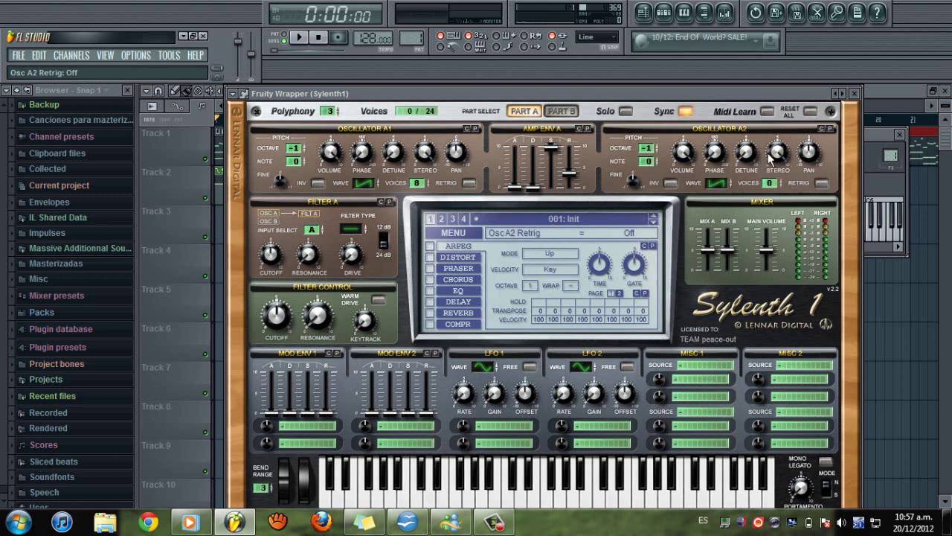
pyautogui.moveTo(777, 158); pyautogui.dragTo(772, 187)
# Step: Raise the main volume, and set filter A to lowpass with the filter control cutoff at 27.76 Hz
pyautogui.moveTo(766, 245); pyautogui.dragTo(766, 229)
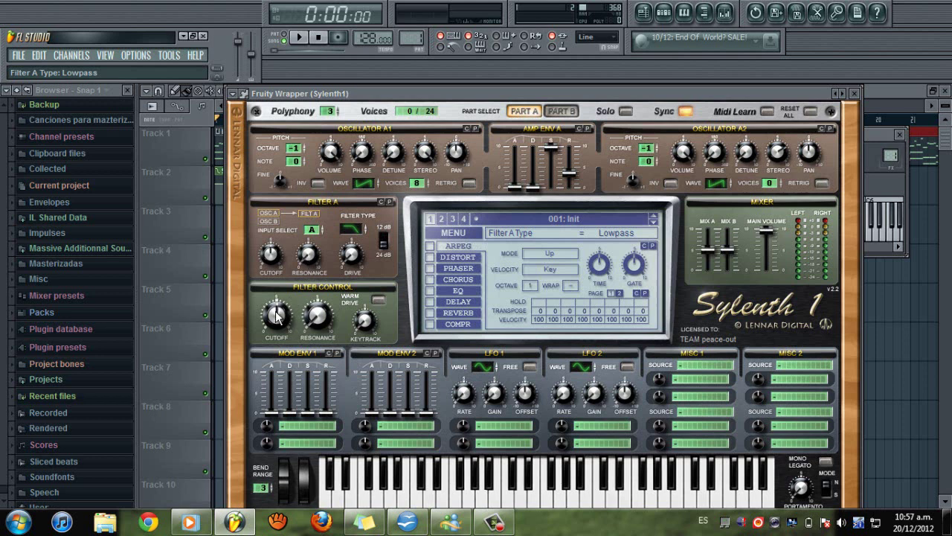
pyautogui.moveTo(278, 318); pyautogui.dragTo(275, 347)
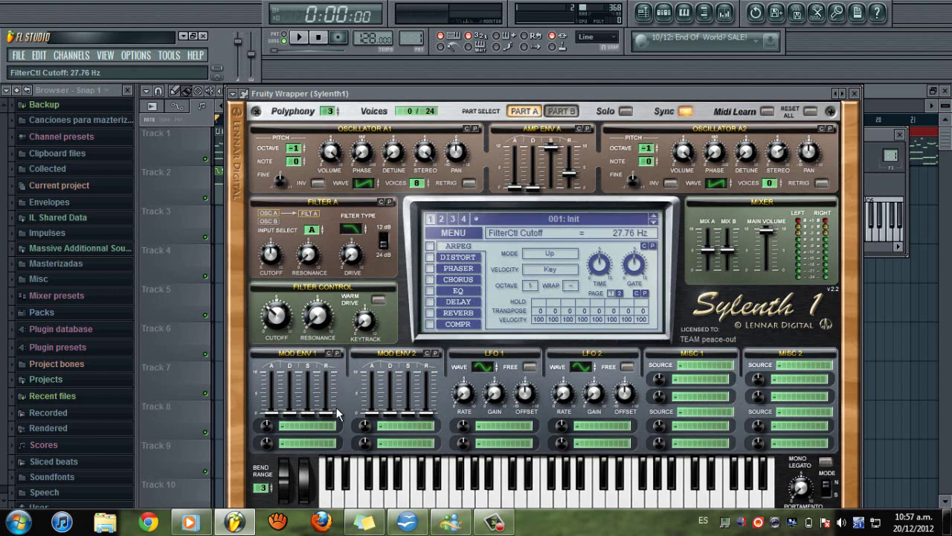
# Step: Route mod envelope 1 to Cutoff AB and set its amount to 5.17 while previewing playback
pyautogui.click(286, 423)
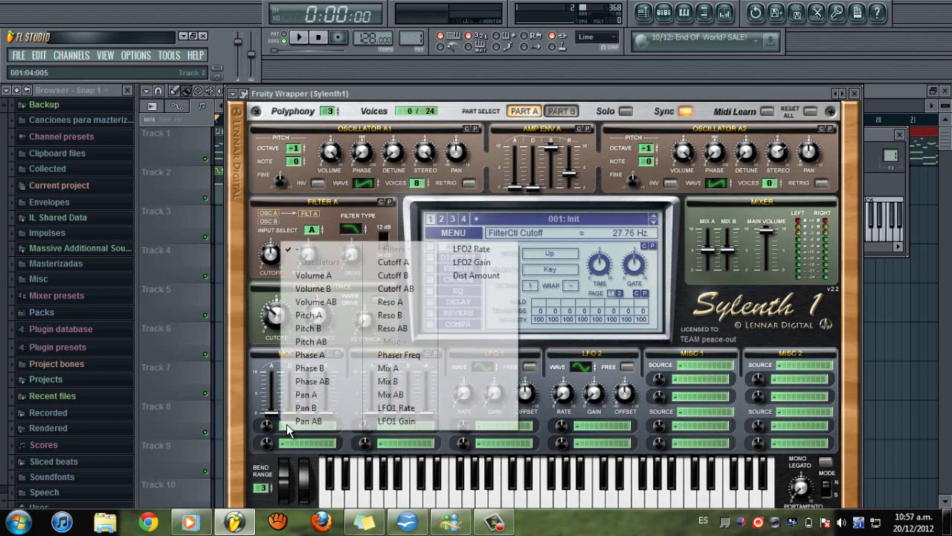
pyautogui.click(418, 288)
pyautogui.moveTo(266, 428)
pyautogui.mouseDown()
pyautogui.moveTo(270, 410)
pyautogui.moveTo(268, 420)
pyautogui.mouseUp()
pyautogui.press('space')
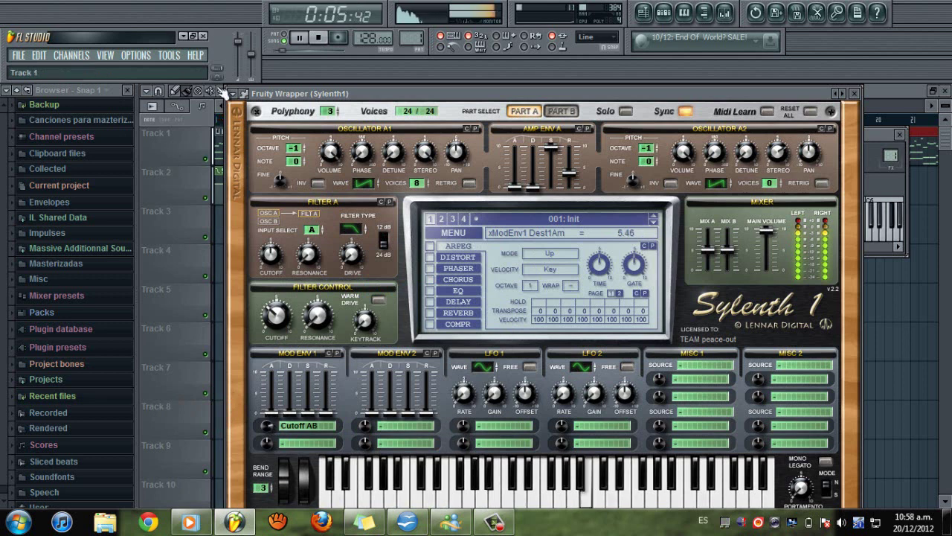
pyautogui.click(287, 35)
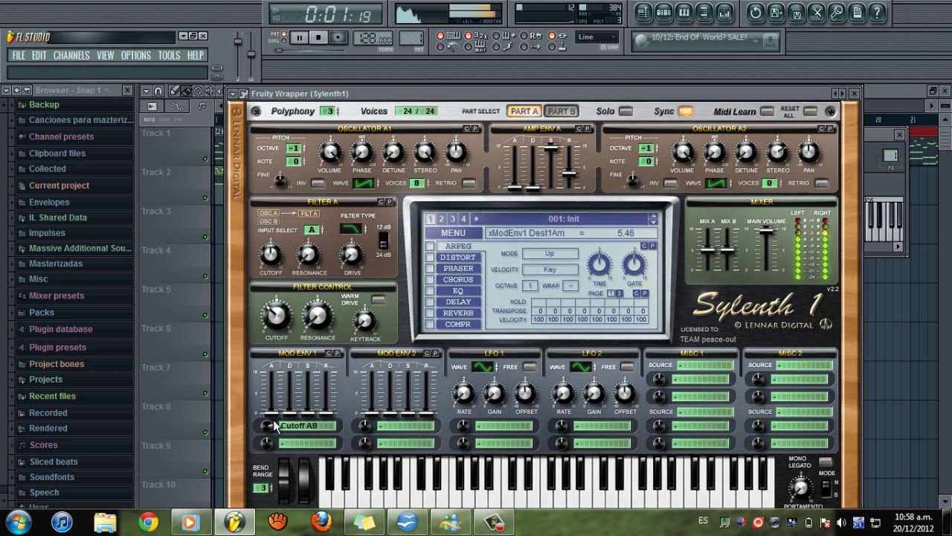
pyautogui.moveTo(270, 425); pyautogui.dragTo(266, 444)
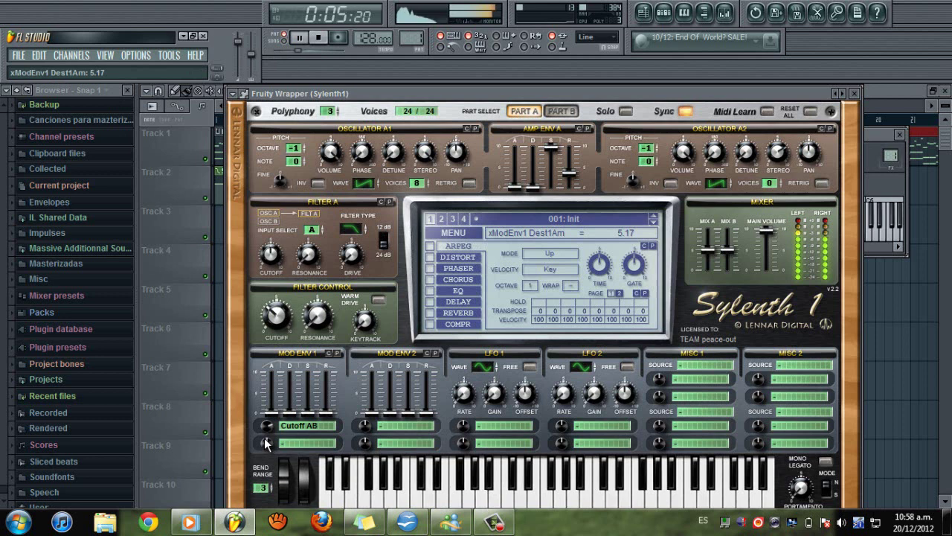
pyautogui.press('space')
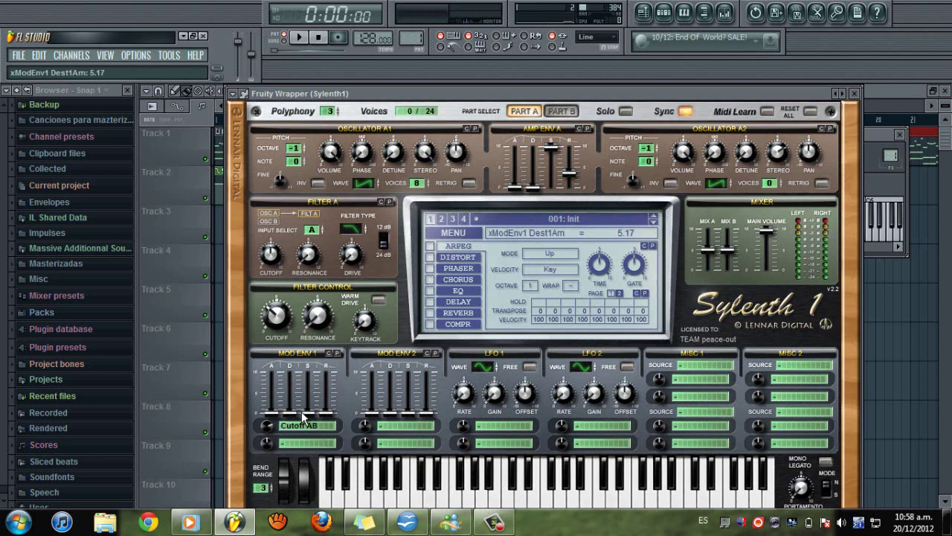
# Step: Set mod envelope 1's decay to 3.85 and release to 2.47, and preview the sound
pyautogui.moveTo(297, 411); pyautogui.dragTo(299, 367)
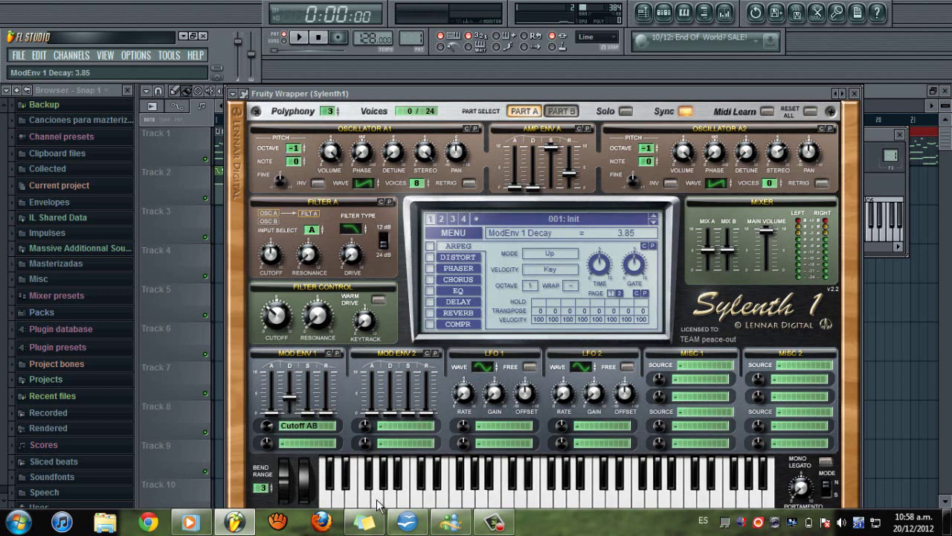
pyautogui.moveTo(328, 412)
pyautogui.mouseDown()
pyautogui.moveTo(331, 386)
pyautogui.moveTo(328, 405)
pyautogui.mouseUp()
pyautogui.press('space')
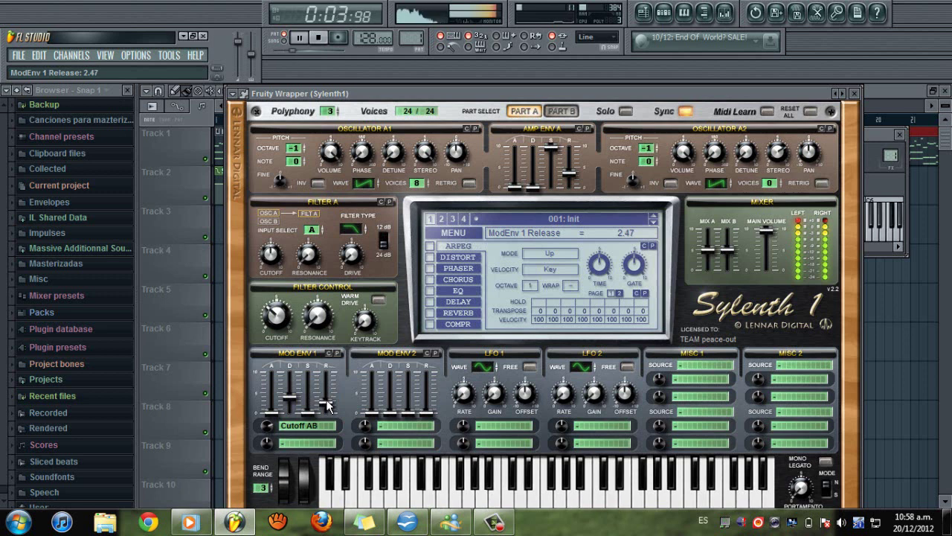
pyautogui.press('space')
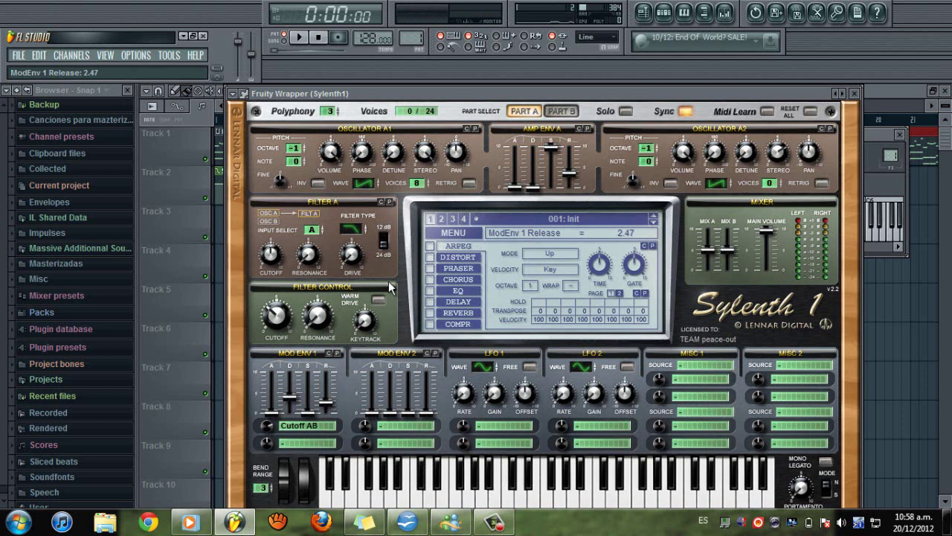
# Step: In Part B, set filter B to lowpass and oscillator B1 to 8 voices, with polyphony at 8
pyautogui.click(562, 111)
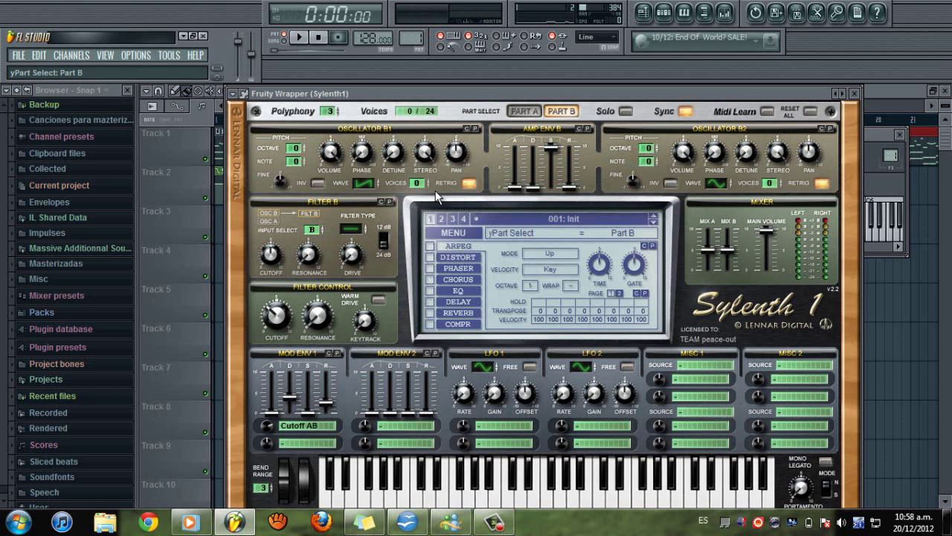
pyautogui.click(352, 228)
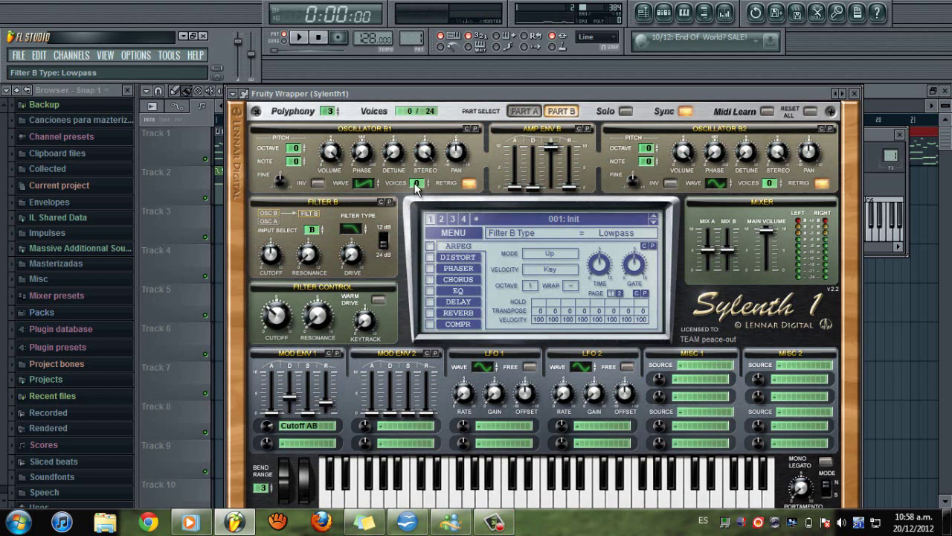
pyautogui.moveTo(417, 184); pyautogui.dragTo(434, 2)
pyautogui.moveTo(329, 111); pyautogui.dragTo(376, 2)
pyautogui.moveTo(332, 112); pyautogui.dragTo(325, 179)
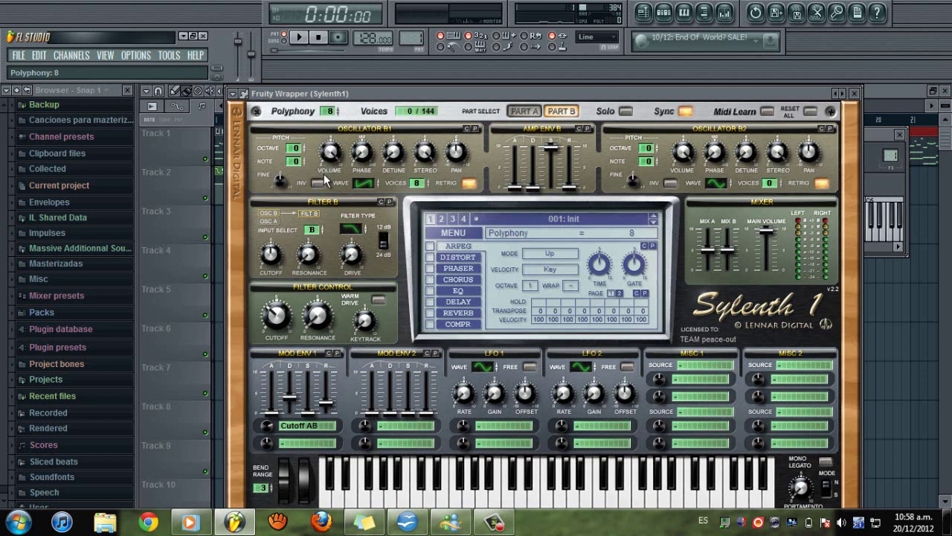
# Step: Set oscillator B1's octave to -1 with retrigger off, and set oscillator B2's stereo to 9.10
pyautogui.moveTo(296, 148); pyautogui.dragTo(295, 162)
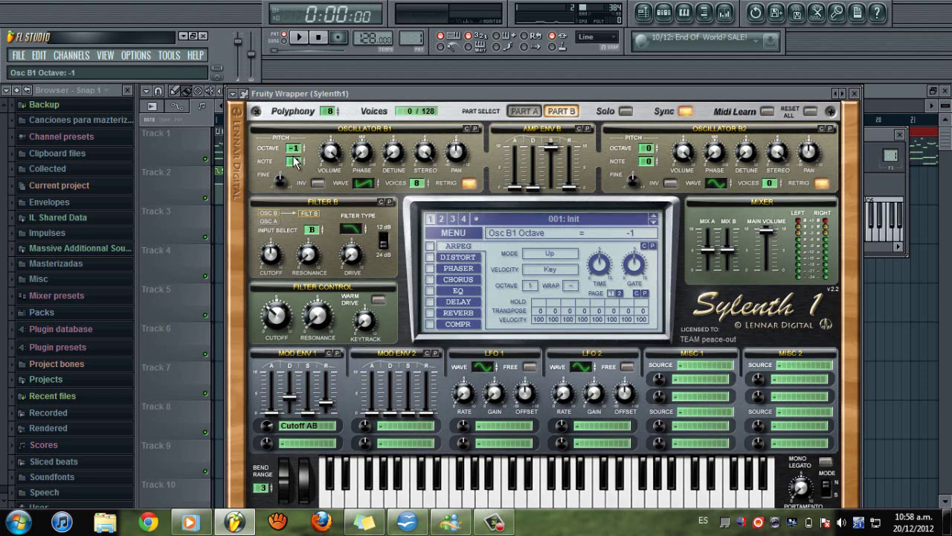
pyautogui.click(468, 182)
pyautogui.click(524, 111)
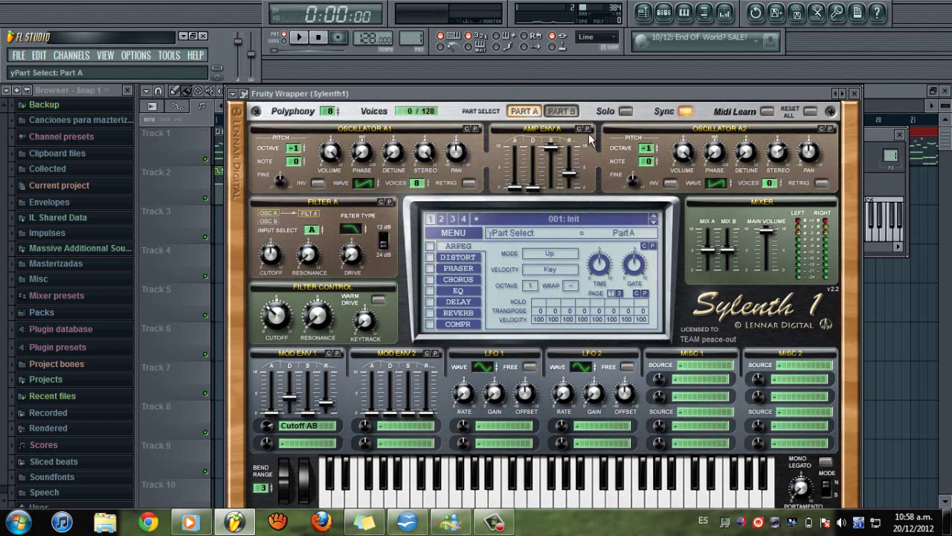
pyautogui.click(562, 113)
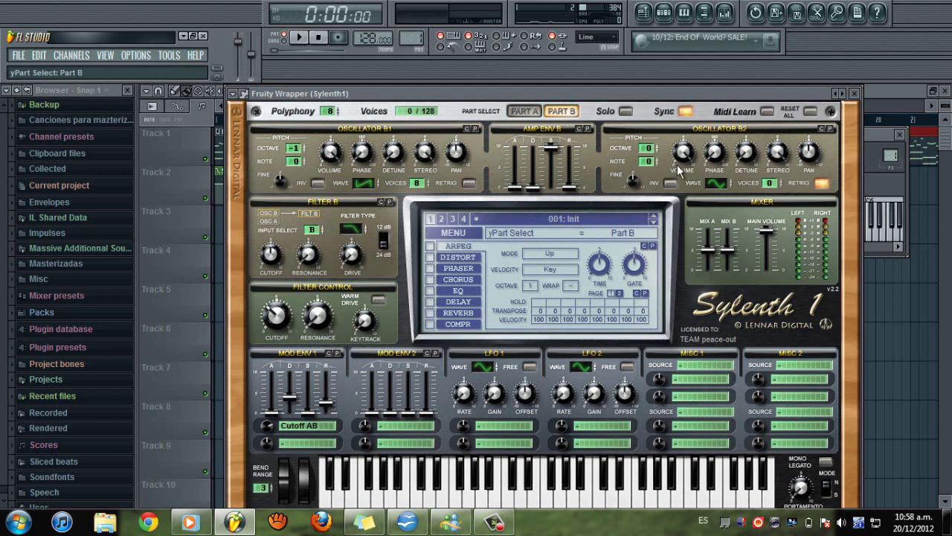
pyautogui.moveTo(778, 170)
pyautogui.moveTo(778, 164); pyautogui.dragTo(778, 166)
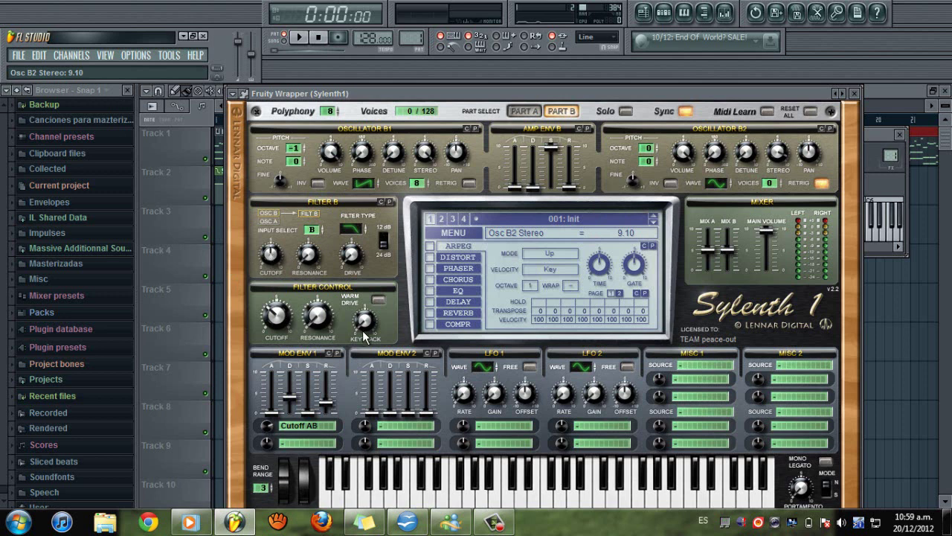
# Step: Enable the EQ, delay and compressor effects while previewing playback
pyautogui.press('space')
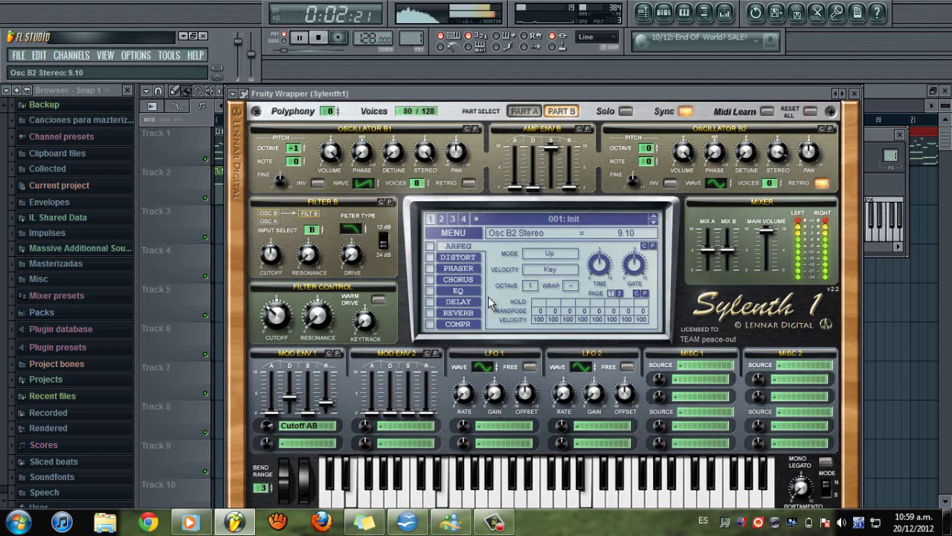
pyautogui.click(429, 290)
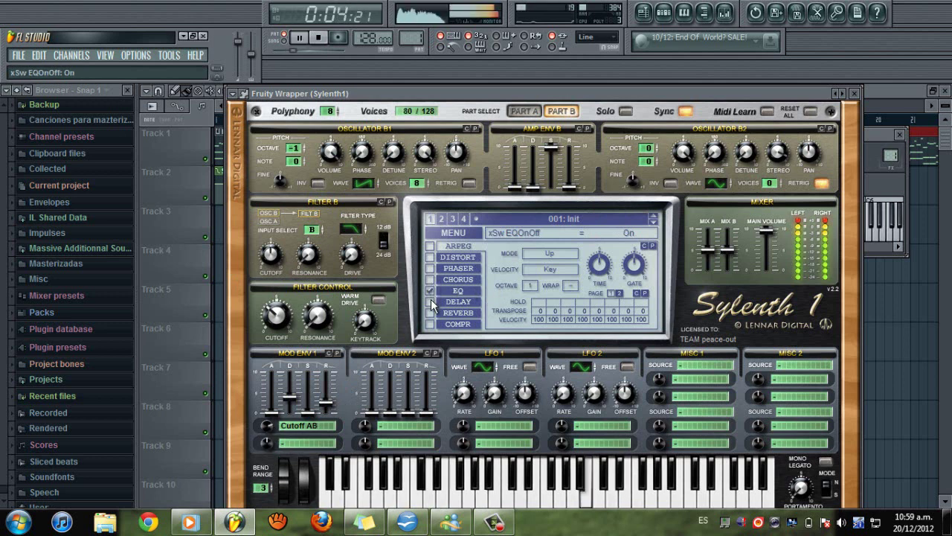
pyautogui.click(431, 302)
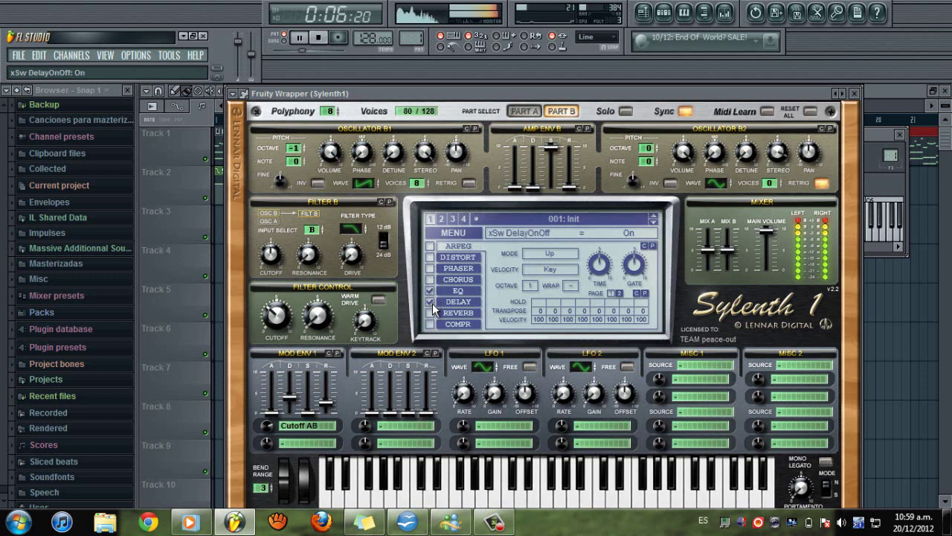
pyautogui.click(431, 302)
pyautogui.click(429, 325)
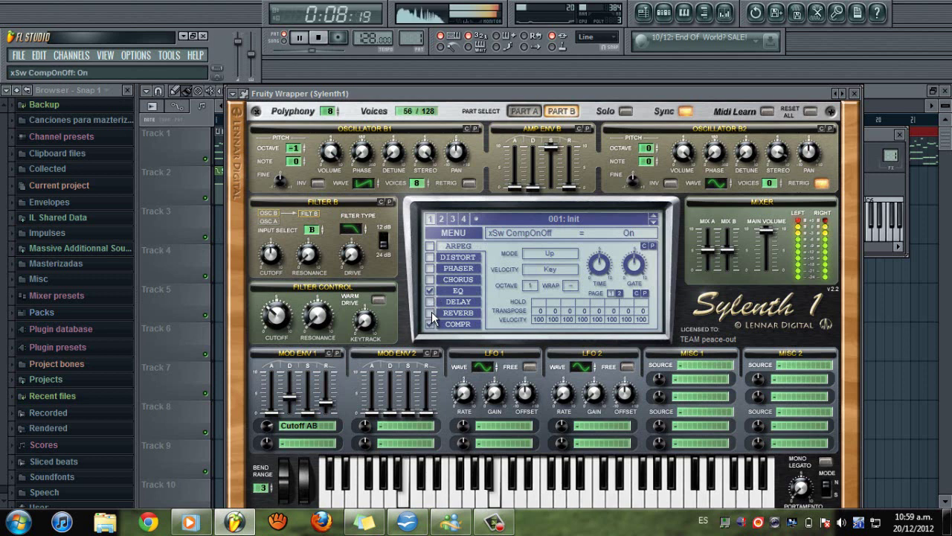
pyautogui.click(430, 302)
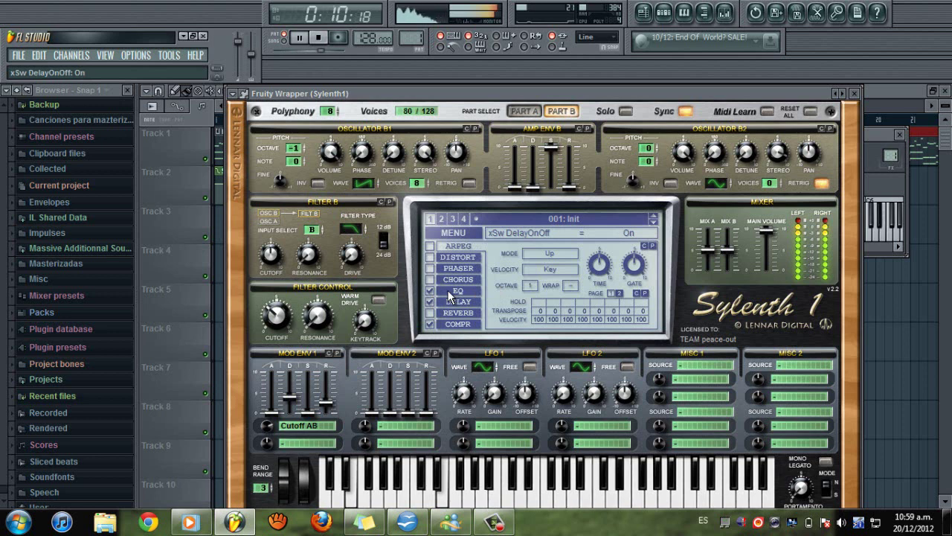
# Step: Adjust the delay effect's left and right delay times while previewing playback
pyautogui.click(460, 303)
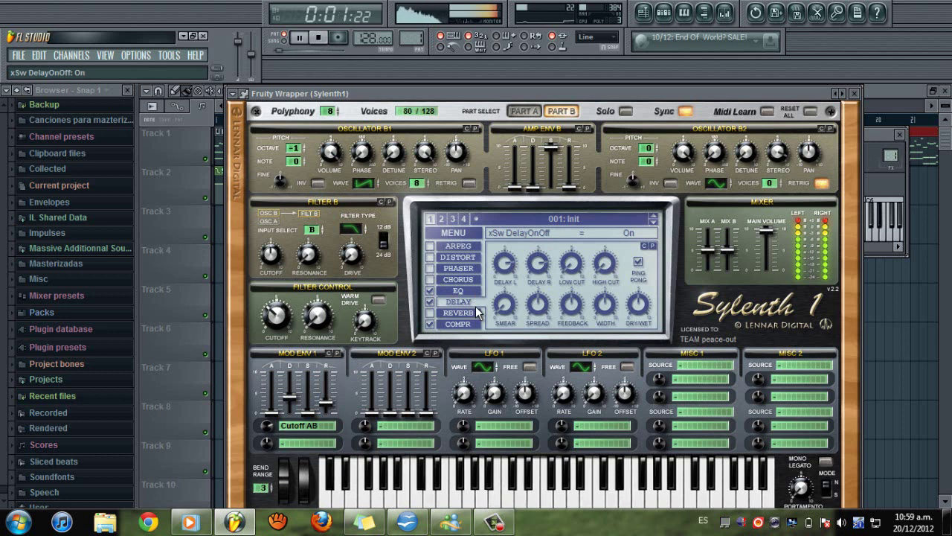
pyautogui.press('space')
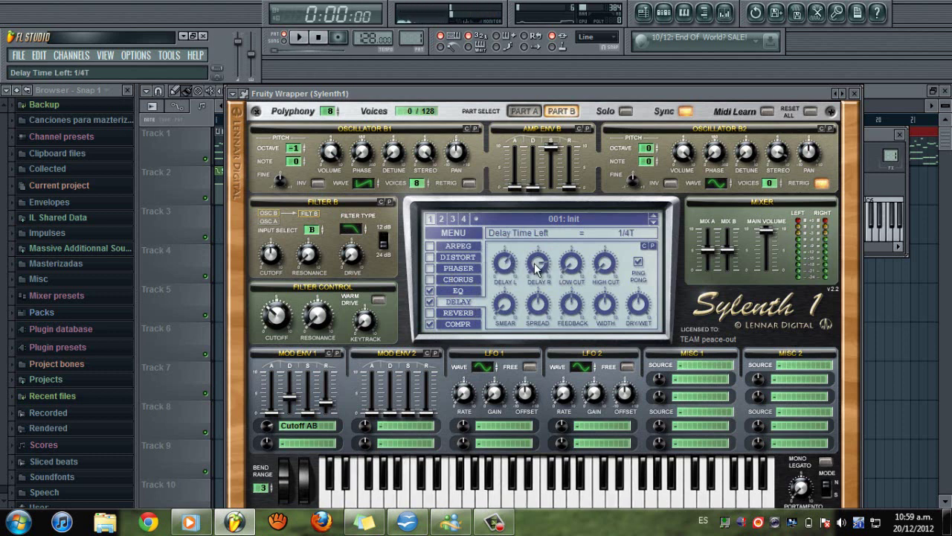
pyautogui.press('space')
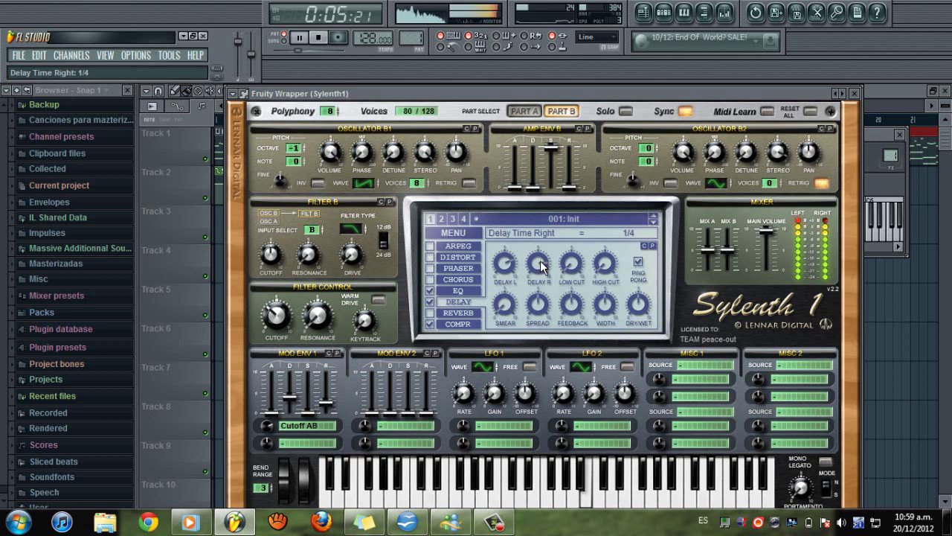
pyautogui.moveTo(540, 262); pyautogui.dragTo(538, 226)
pyautogui.moveTo(507, 264)
pyautogui.mouseDown()
pyautogui.moveTo(506, 247)
pyautogui.moveTo(506, 274)
pyautogui.mouseUp()
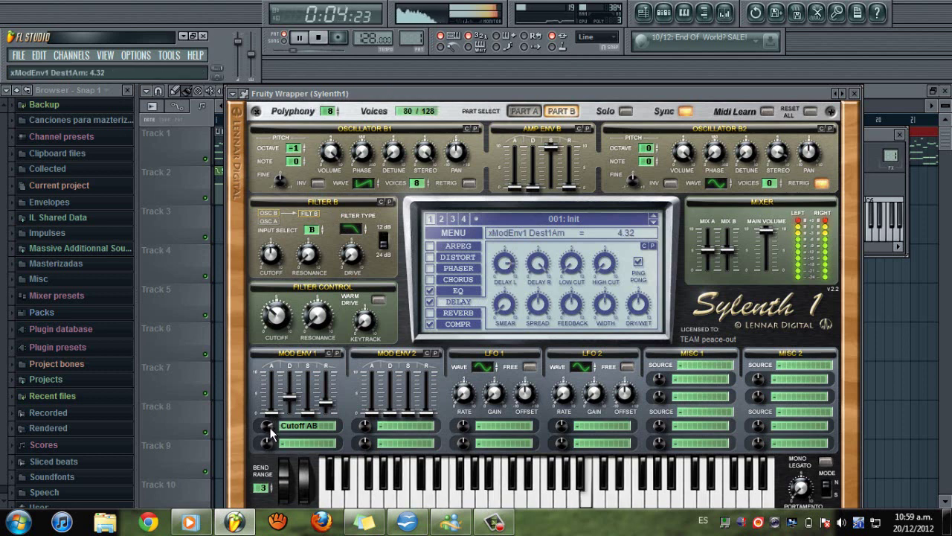
# Step: Adjust modulation envelope 1's Cutoff AB amount while previewing playback
pyautogui.scroll(3, 270, 431)
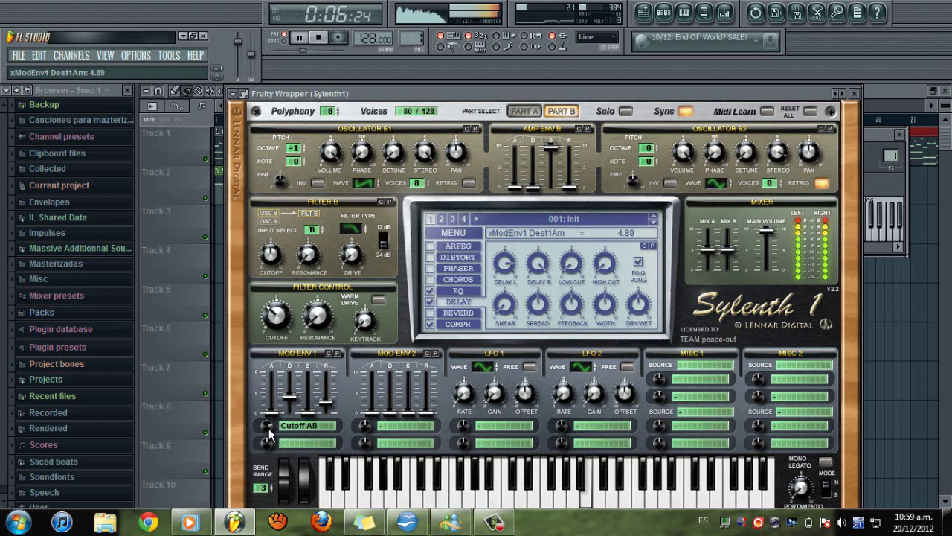
pyautogui.scroll(2, 269, 432)
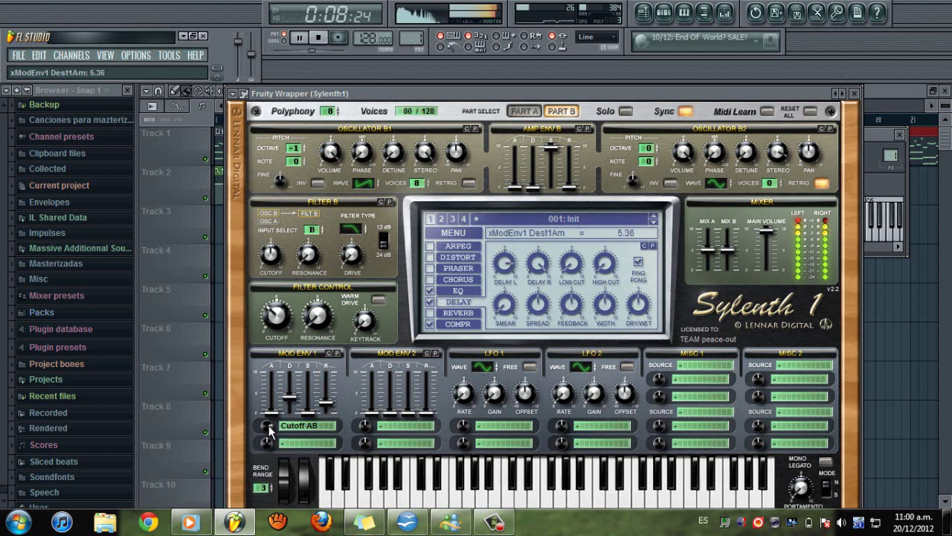
pyautogui.scroll(-2, 269, 431)
pyautogui.press('space')
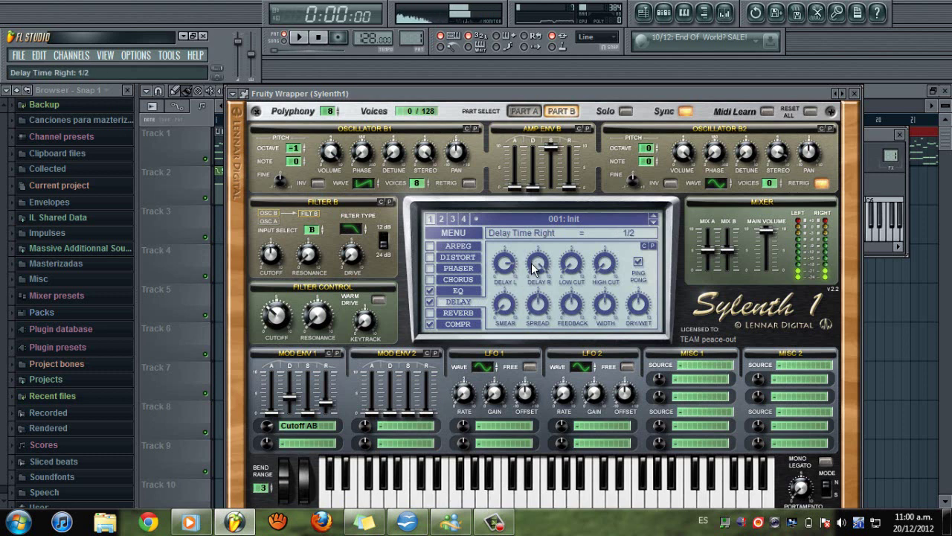
# Step: Set the delay's right time to 1/2T and the EQ treble frequency to 2830.96 Hz, previewing playback
pyautogui.scroll(1, 533, 277)
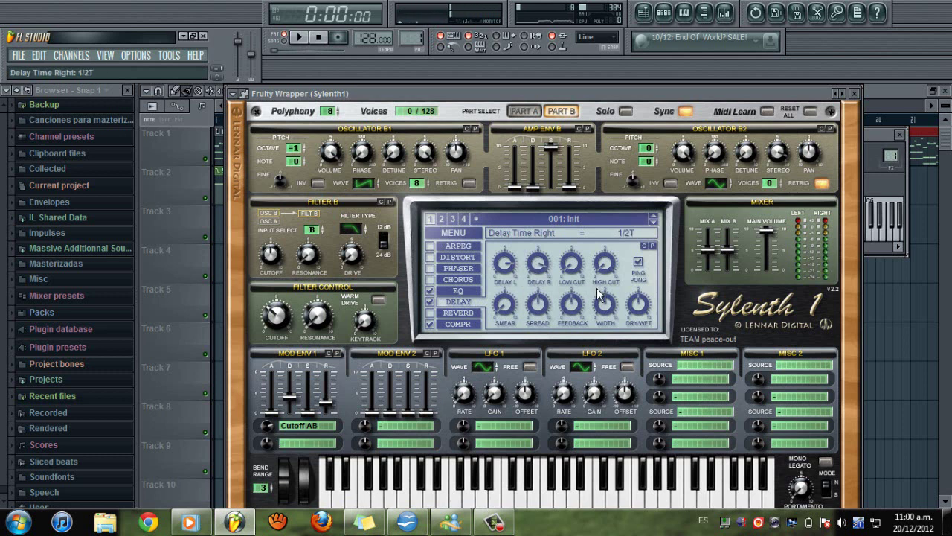
pyautogui.click(458, 291)
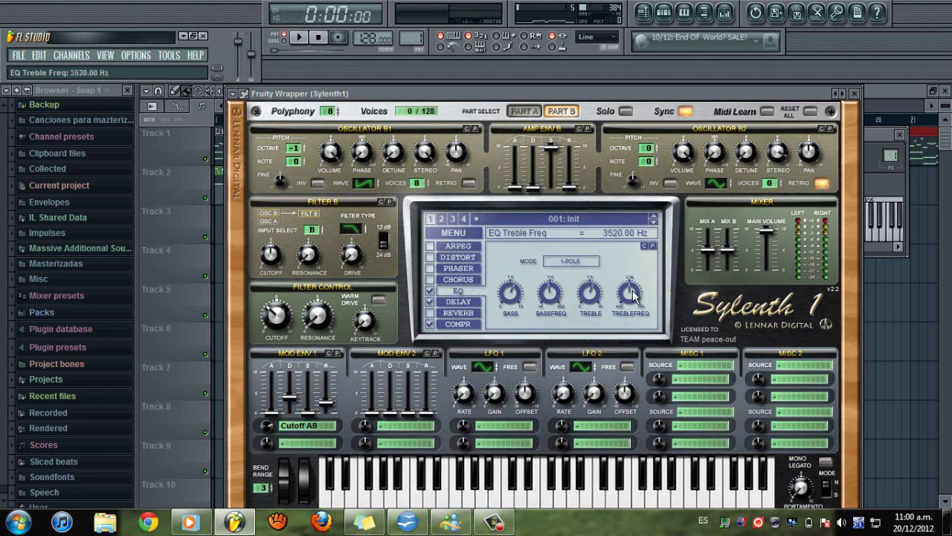
pyautogui.press('space')
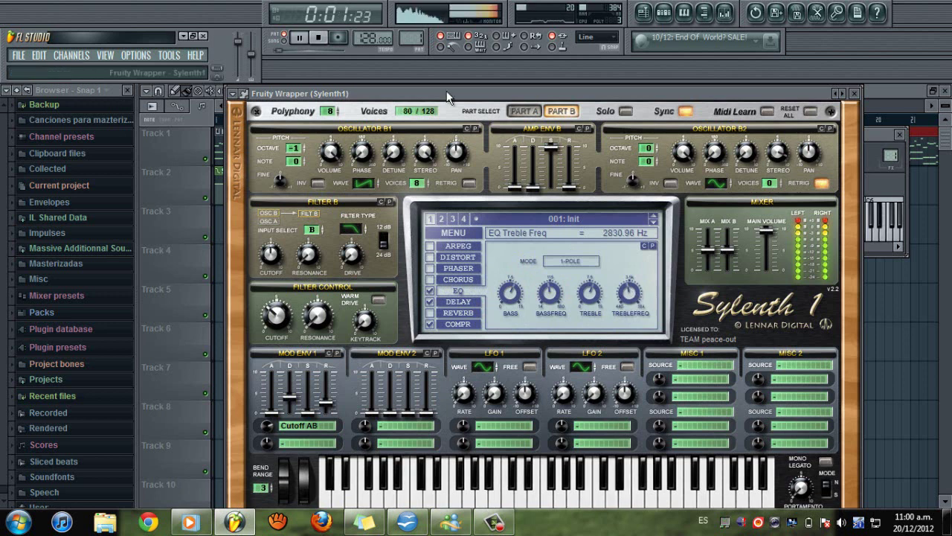
# Step: Set the delay's left time to 1/64, starting and stopping playback to hear the result
pyautogui.click(429, 301)
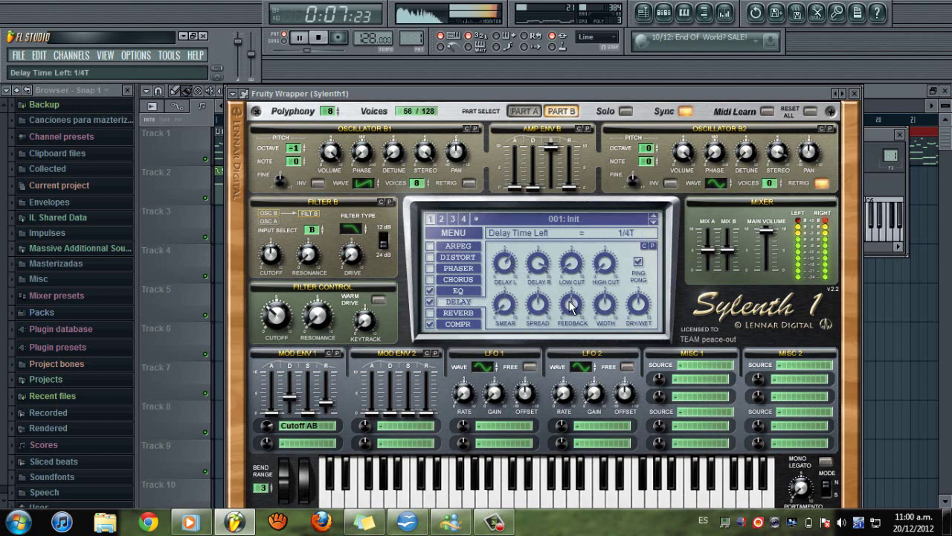
pyautogui.press('space')
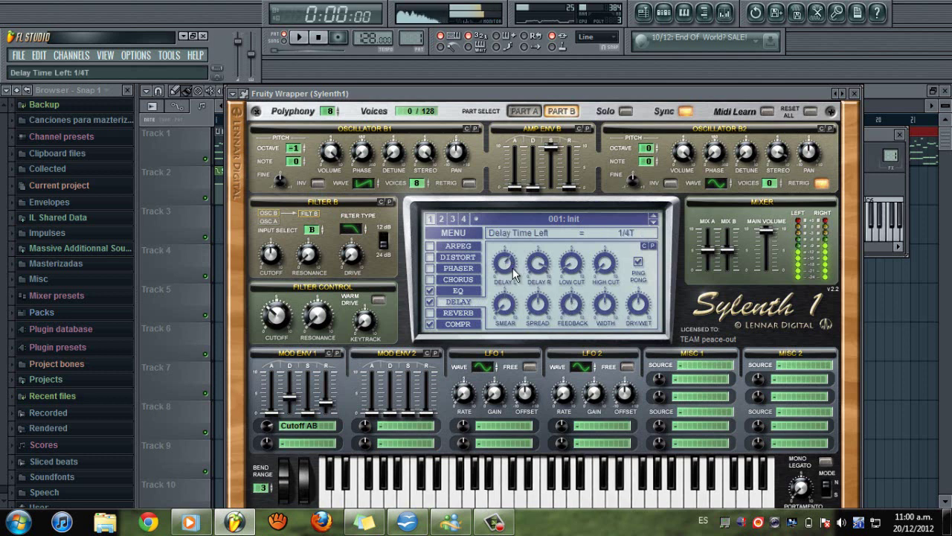
pyautogui.moveTo(505, 263); pyautogui.dragTo(498, 320)
pyautogui.press('space')
pyautogui.press('space')
pyautogui.press('space')
pyautogui.press('space')
pyautogui.press('space')
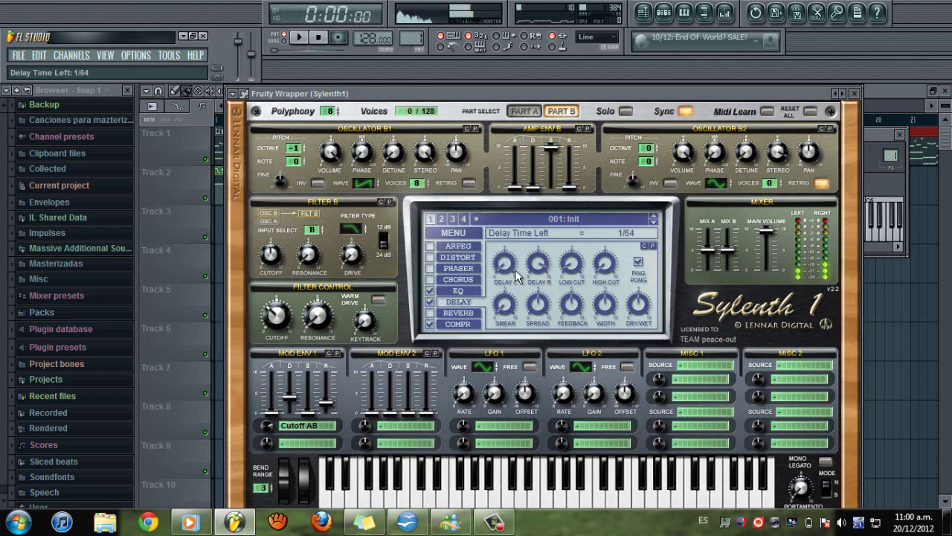
# Step: Set the delay's right time to 1/8D and preview the sound
pyautogui.moveTo(537, 267); pyautogui.dragTo(536, 294)
pyautogui.press('space')
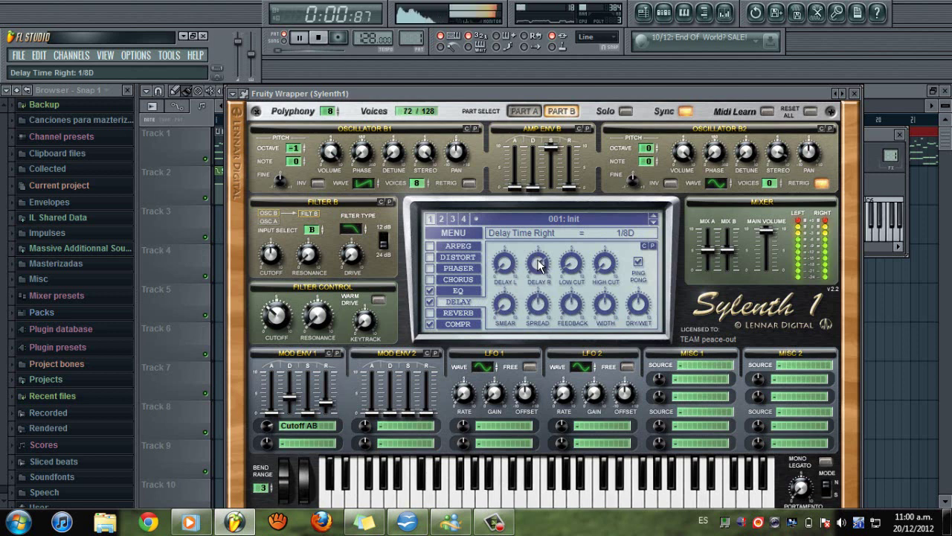
pyautogui.press('space')
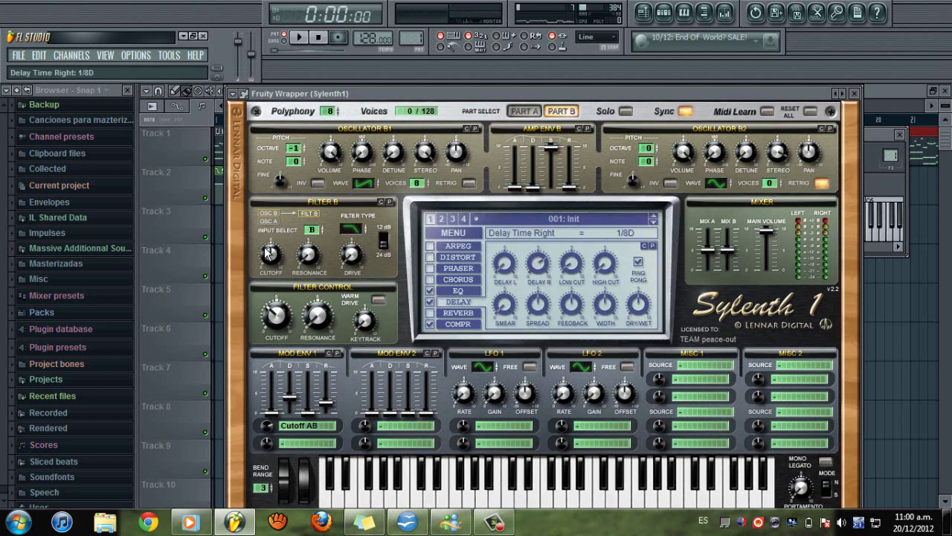
# Step: Close the synth and pattern windows and delete the xModEnv1 Dest1Am envelope clip from Track 2 of the playlist
pyautogui.click(854, 93)
pyautogui.click(903, 134)
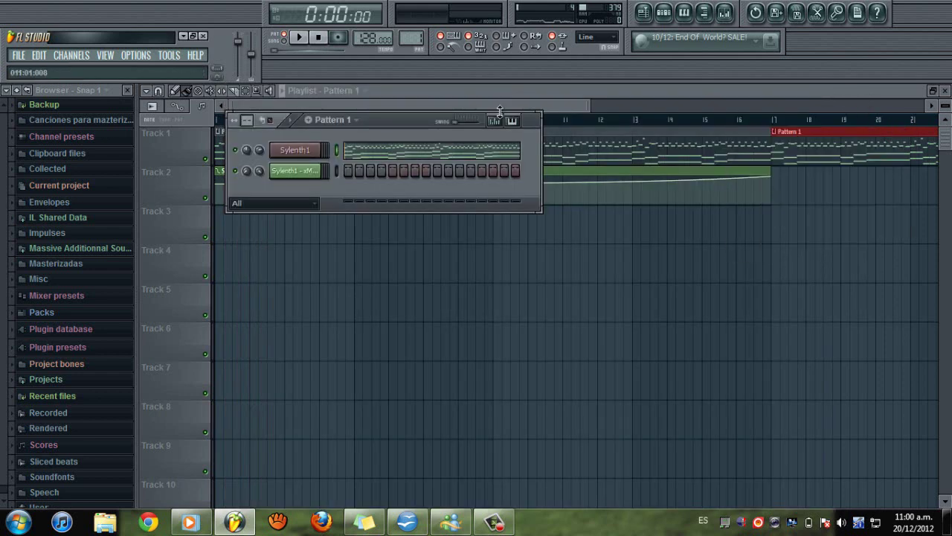
pyautogui.click(560, 107)
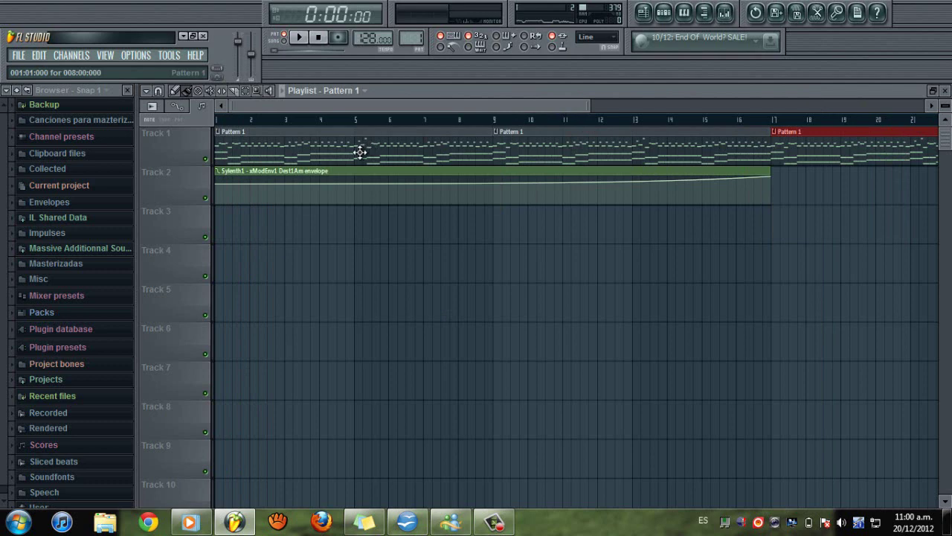
pyautogui.rightClick(336, 172)
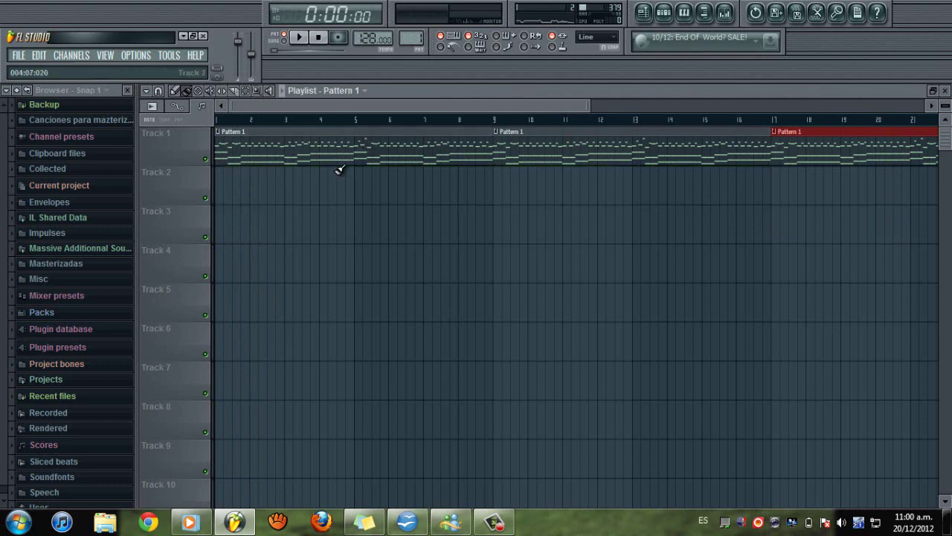
# Step: Delete the xModEnv1 Dest1Am automation channel from the step sequencer
pyautogui.click(664, 13)
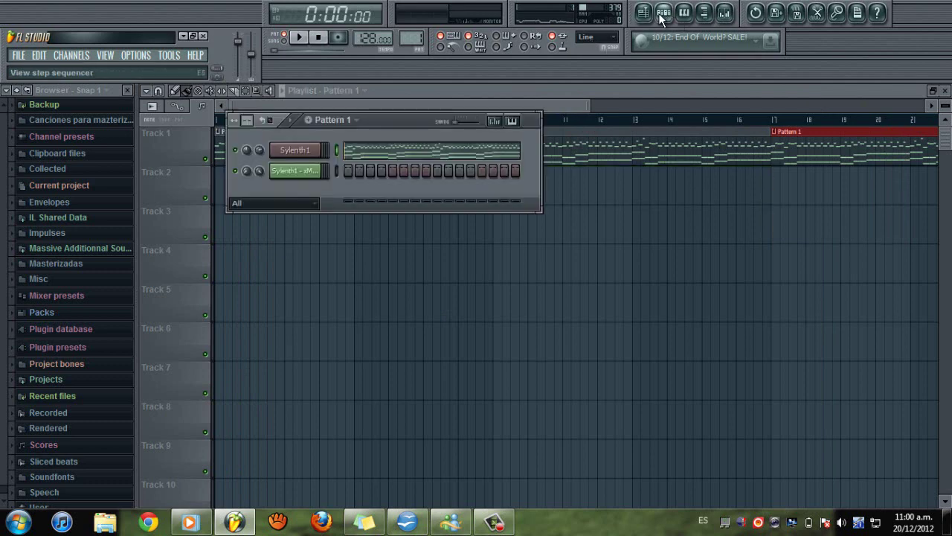
pyautogui.rightClick(326, 169)
pyautogui.click(339, 339)
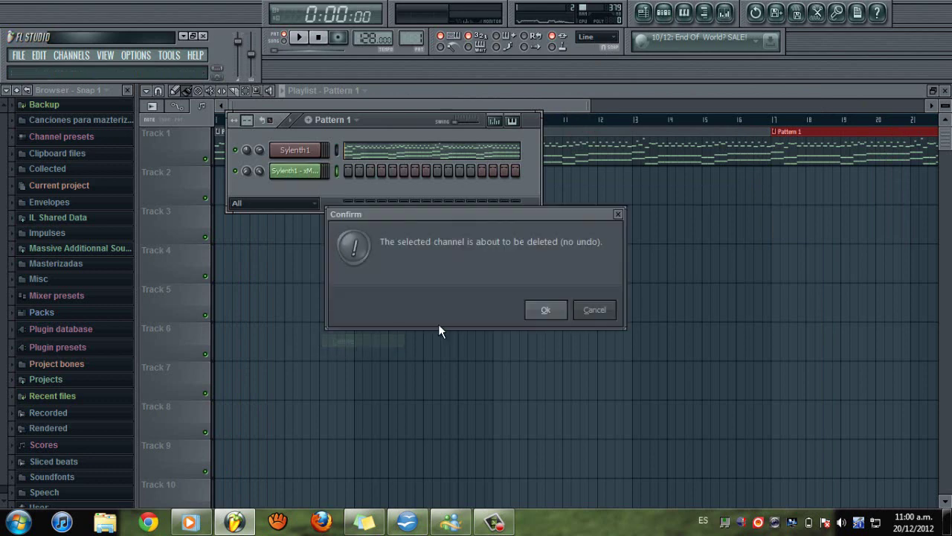
pyautogui.click(546, 310)
# Step: Create an automation clip for Sylenth1's FilterCtl Cutoff parameter
pyautogui.click(298, 151)
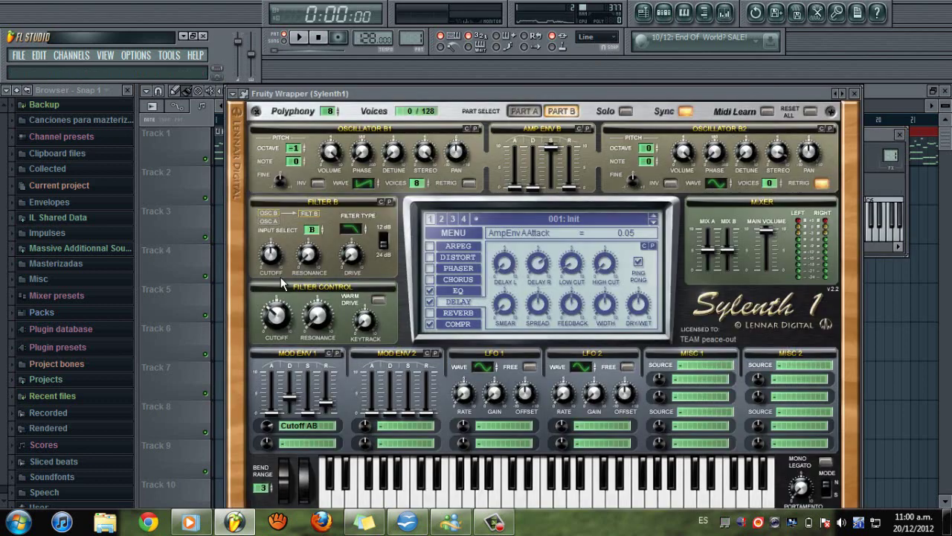
pyautogui.click(233, 94)
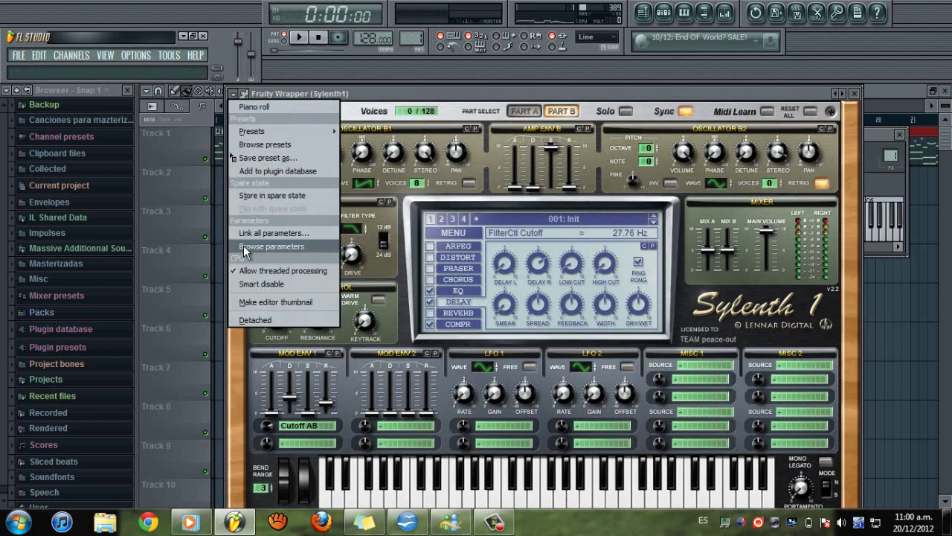
pyautogui.click(272, 246)
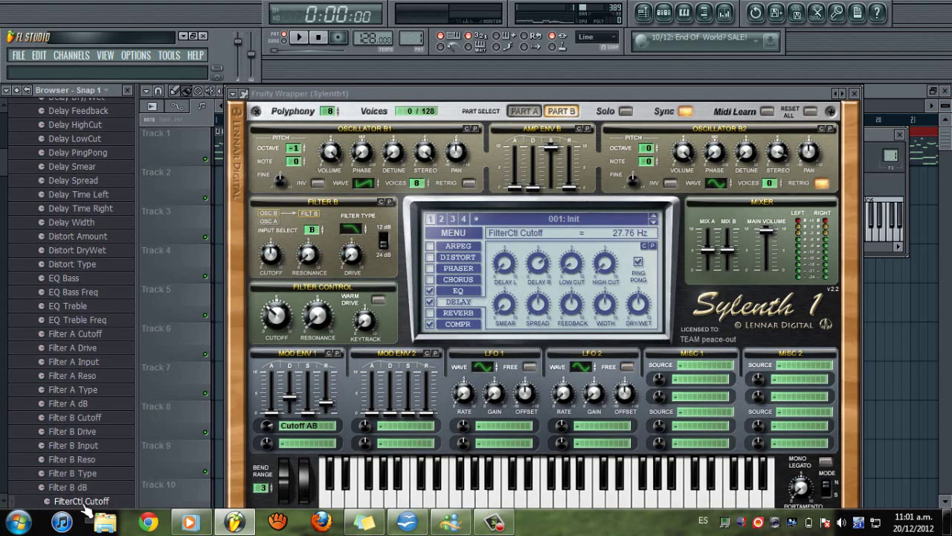
pyautogui.rightClick(84, 503)
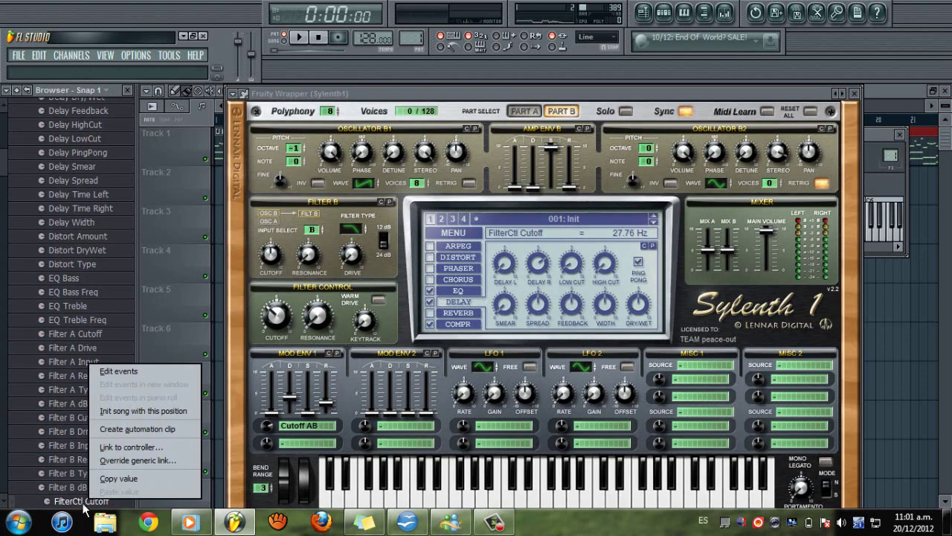
pyautogui.click(119, 429)
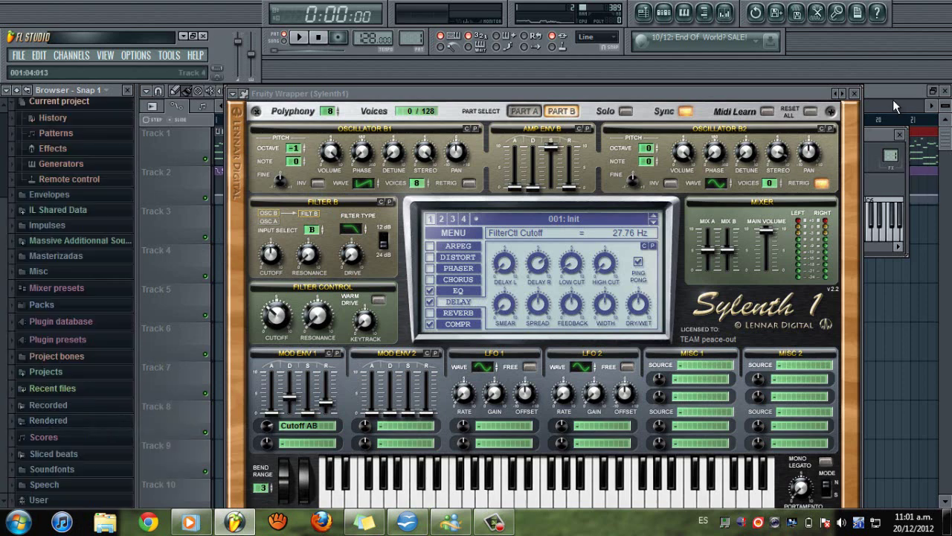
# Step: In the playlist, raise the FilterCtl Cutoff envelope's end point to about 80% and bend its line into a gradually steepening curve
pyautogui.click(854, 93)
pyautogui.click(899, 134)
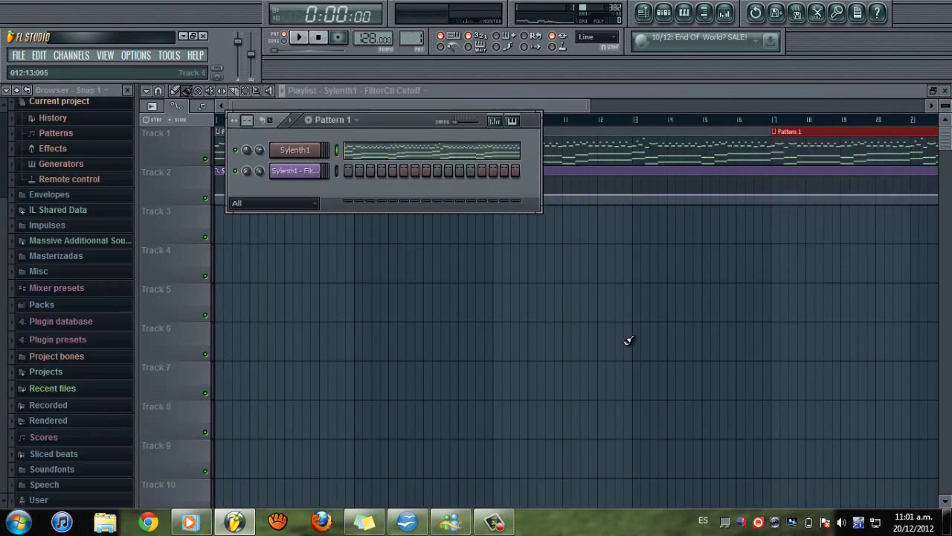
pyautogui.scroll(-2, 627, 341)
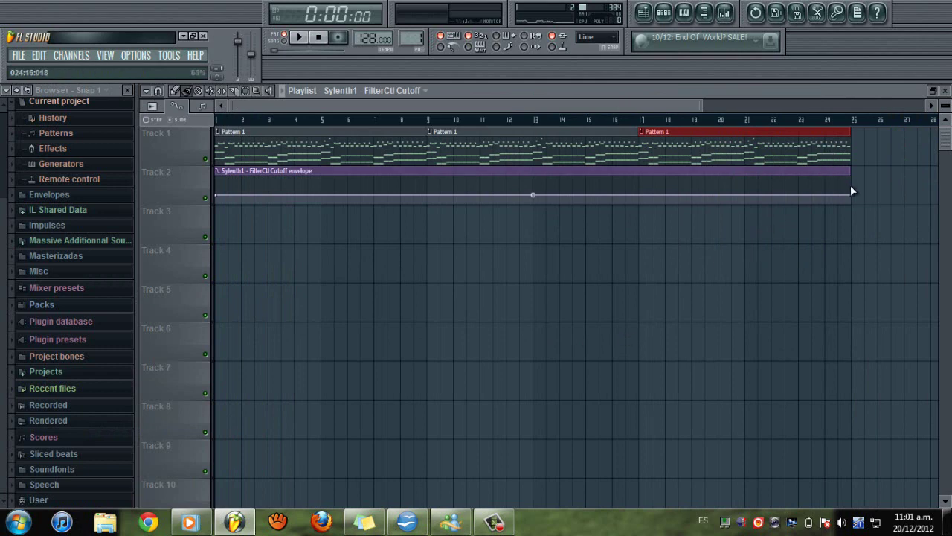
pyautogui.moveTo(851, 192); pyautogui.dragTo(863, 178)
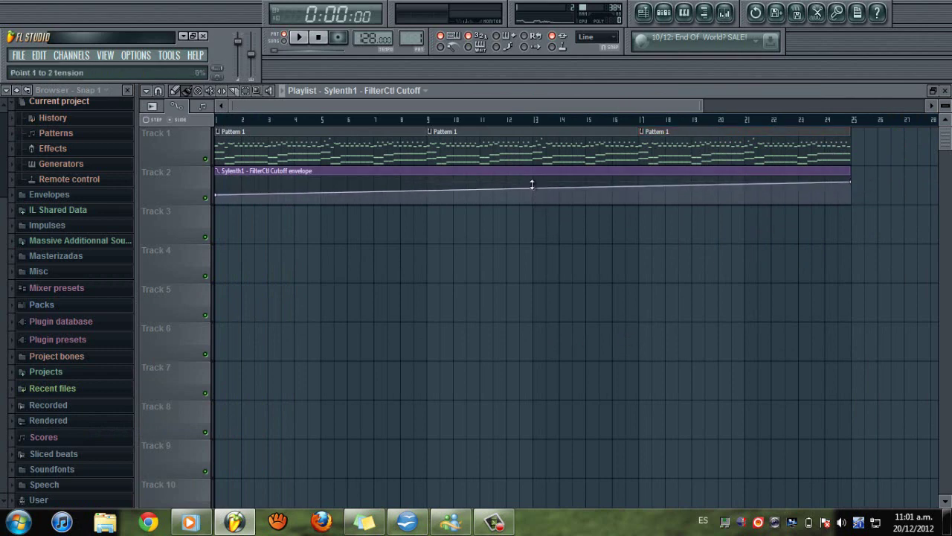
pyautogui.moveTo(531, 186)
pyautogui.mouseDown()
pyautogui.moveTo(533, 215)
pyautogui.moveTo(529, 195)
pyautogui.mouseUp()
# Step: Switch playback to song mode and preview the arrangement with the cutoff automation
pyautogui.press('space')
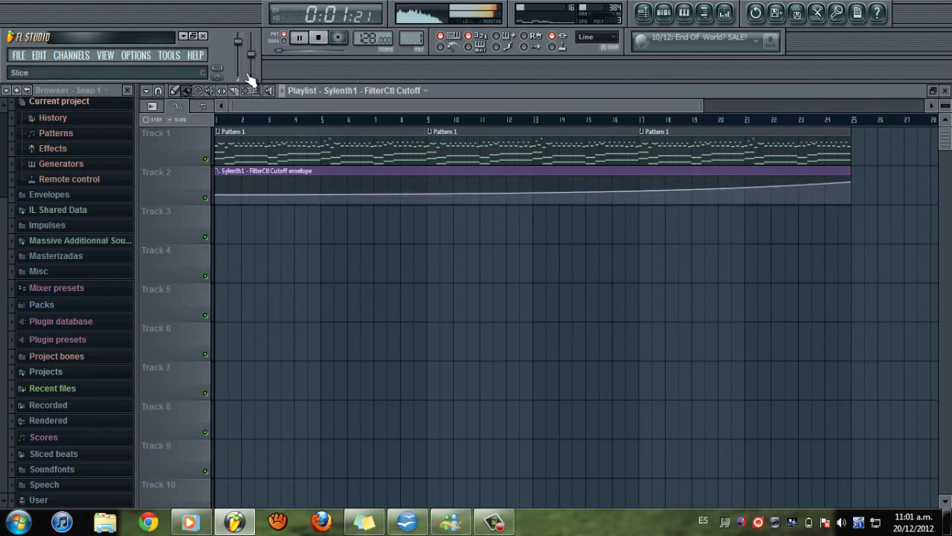
pyautogui.click(279, 41)
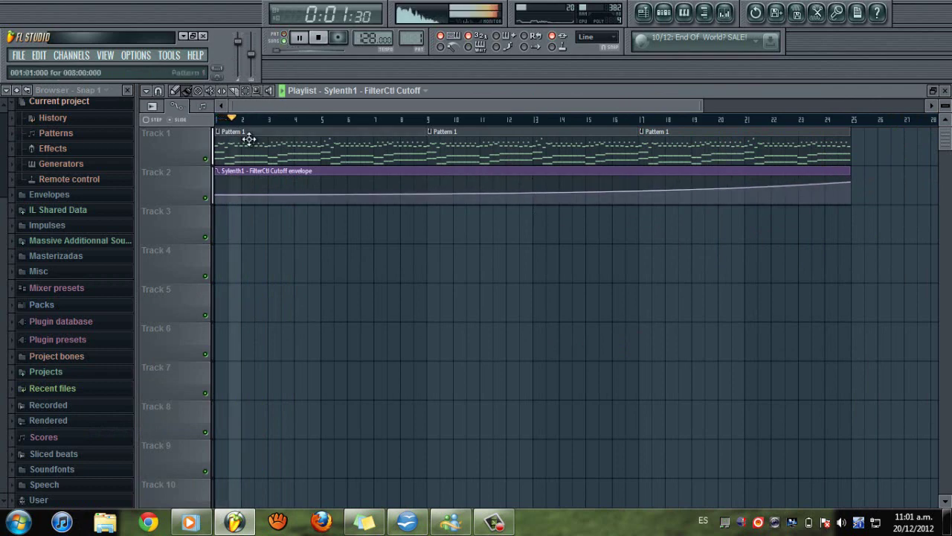
pyautogui.click(497, 524)
pyautogui.click(497, 524)
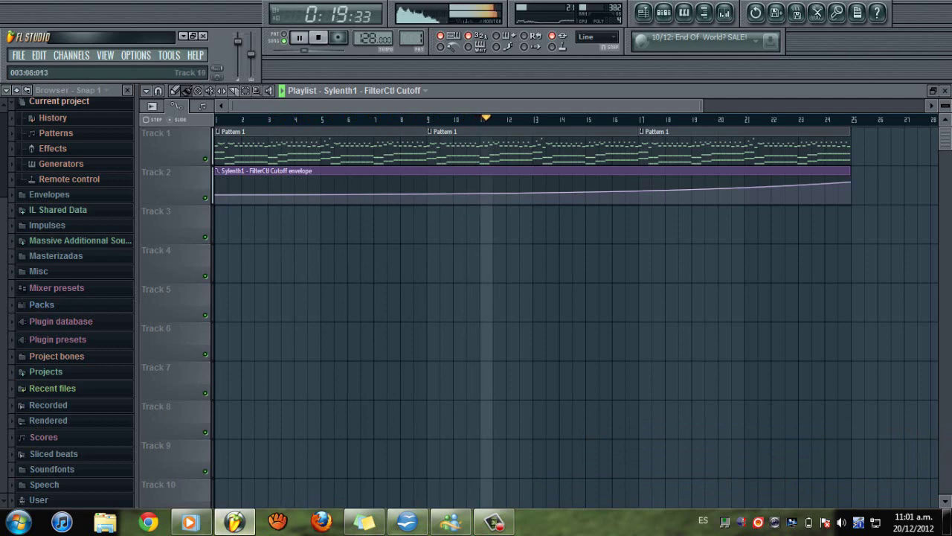
pyautogui.click(235, 525)
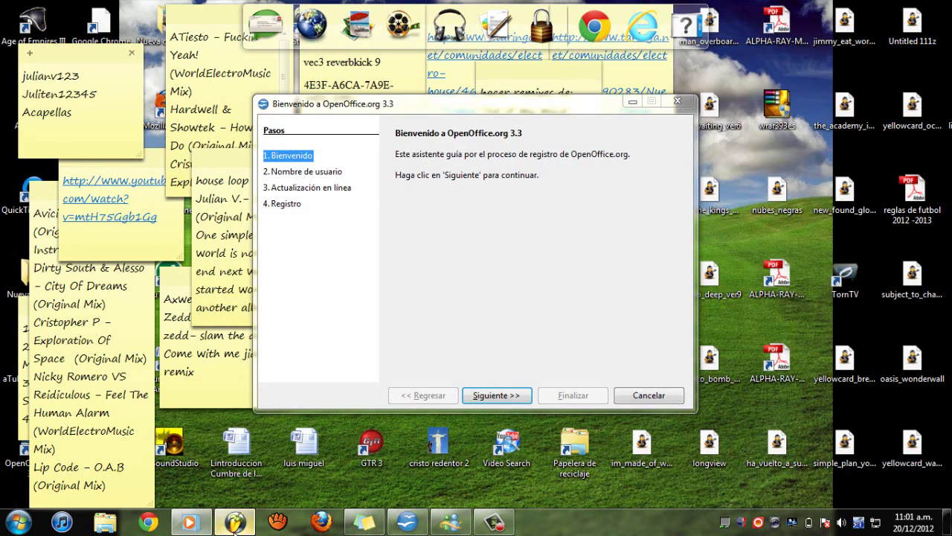
pyautogui.click(235, 525)
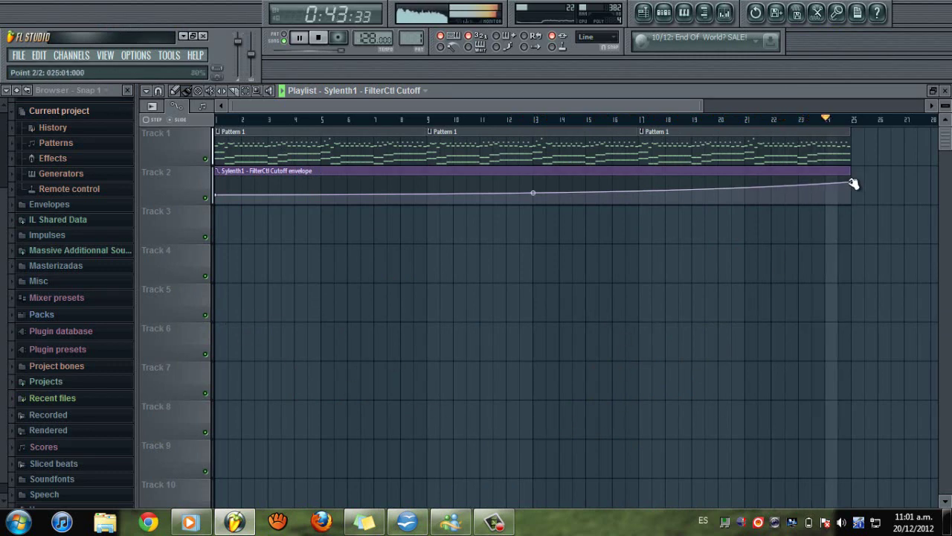
# Step: Lower the cutoff envelope's end point slightly and preview the song from around bar 23
pyautogui.moveTo(854, 184); pyautogui.dragTo(856, 188)
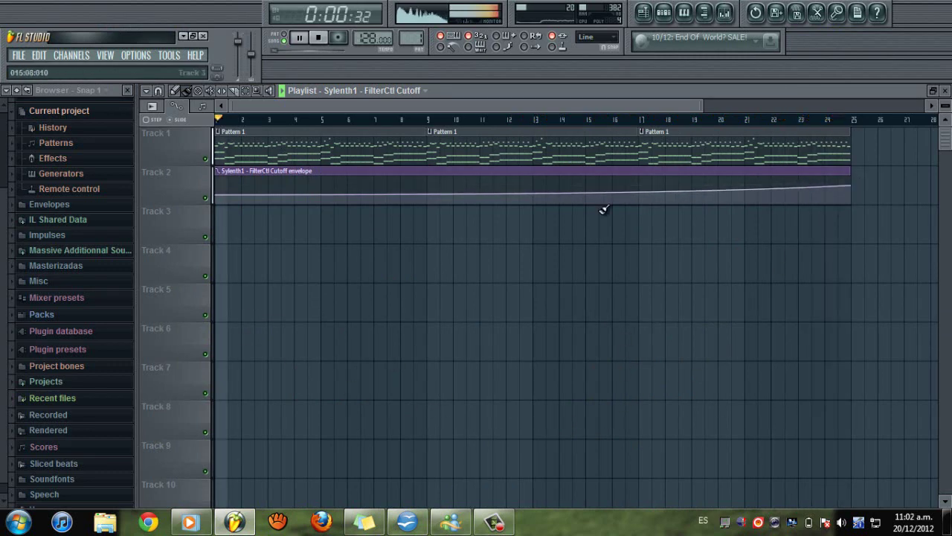
pyautogui.click(804, 121)
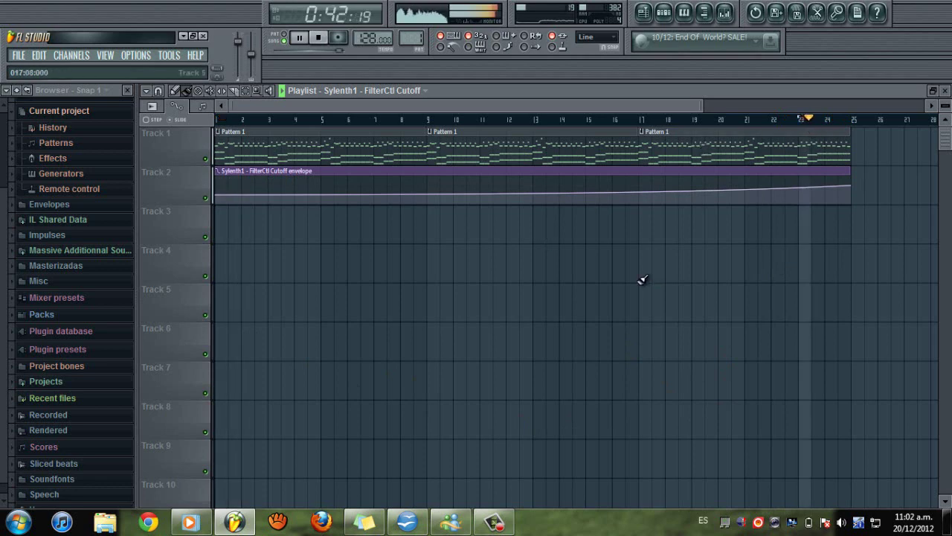
pyautogui.press('space')
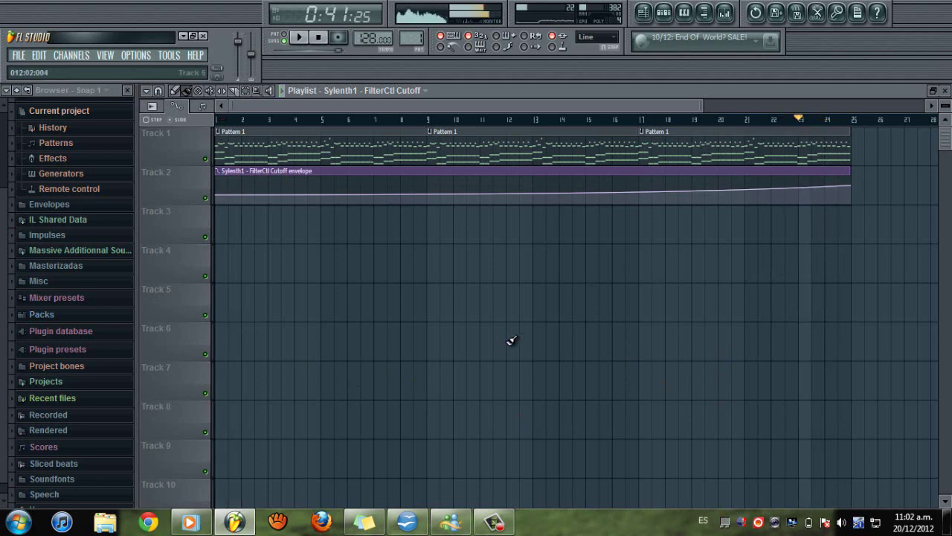
pyautogui.click(495, 523)
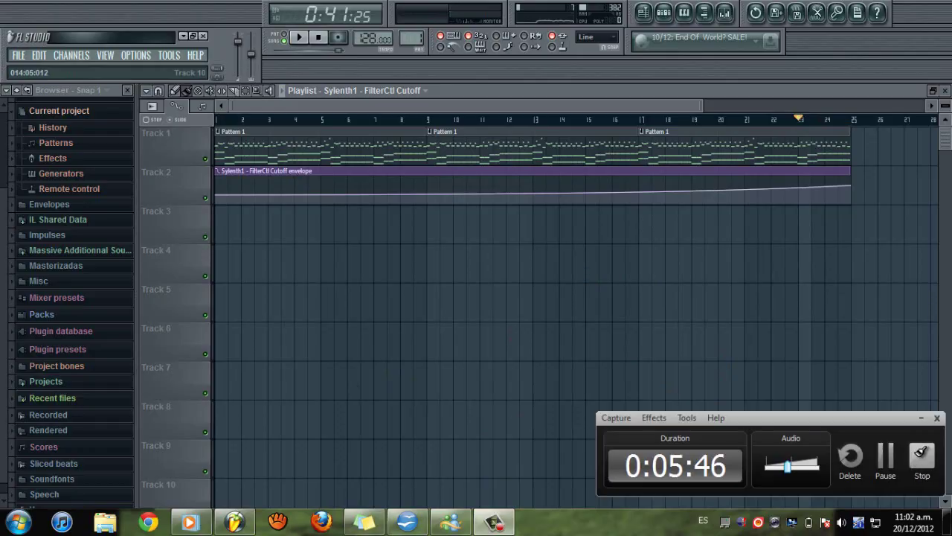